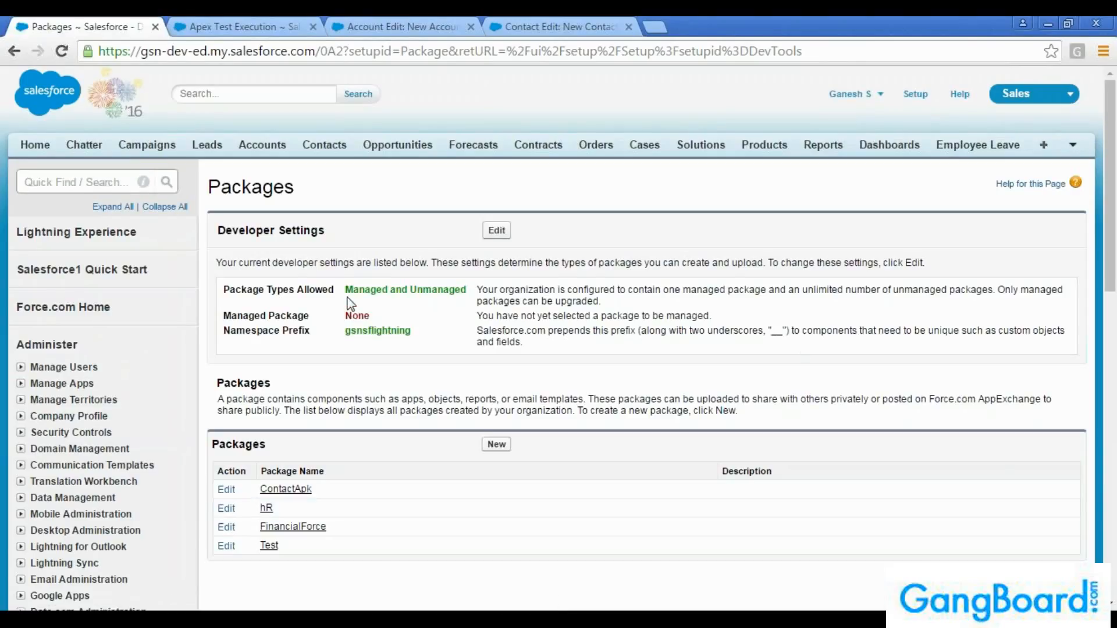
Read the developer settings on allowed package types, covering the limits for managed and unmanaged packages
drag(346, 289, 446, 289)
click(446, 290)
scroll(575, 332, down, 2)
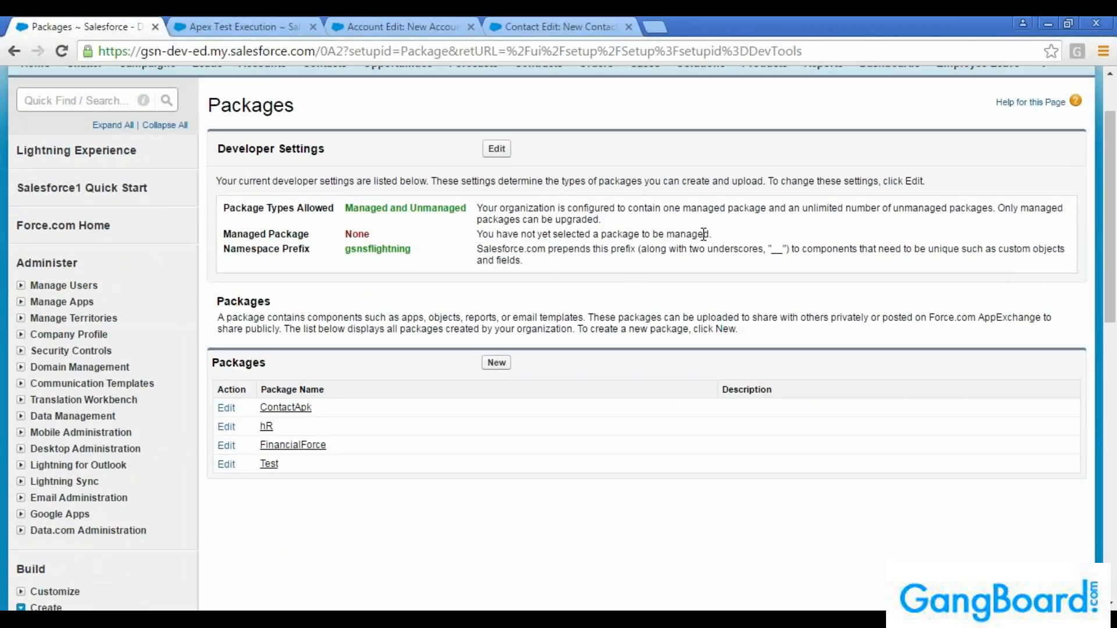
drag(686, 211, 770, 214)
click(770, 214)
drag(664, 211, 767, 206)
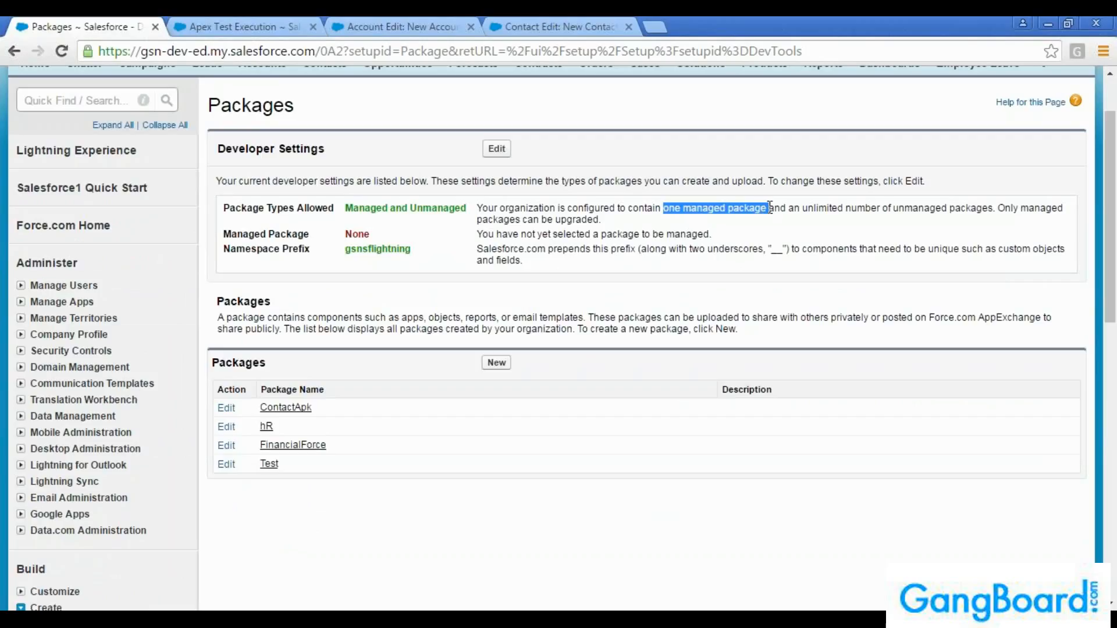
click(791, 222)
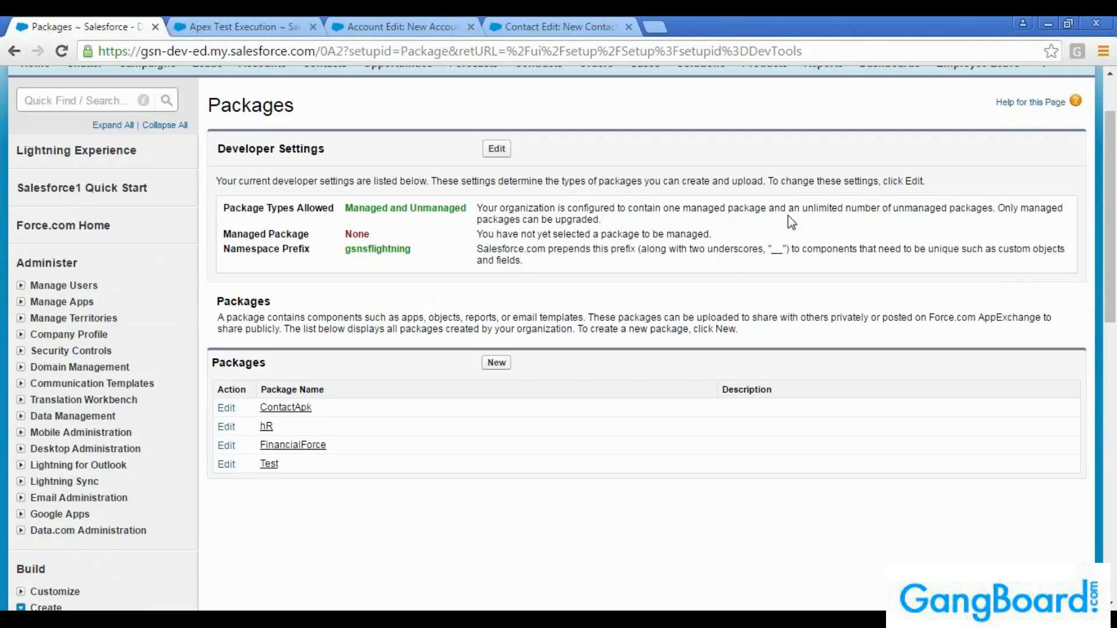
drag(793, 210, 920, 210)
click(907, 243)
drag(768, 208, 667, 204)
click(664, 220)
scroll(199, 246, up, 2)
Check the list of available apps and the components and versions of the existing hR package
click(1015, 94)
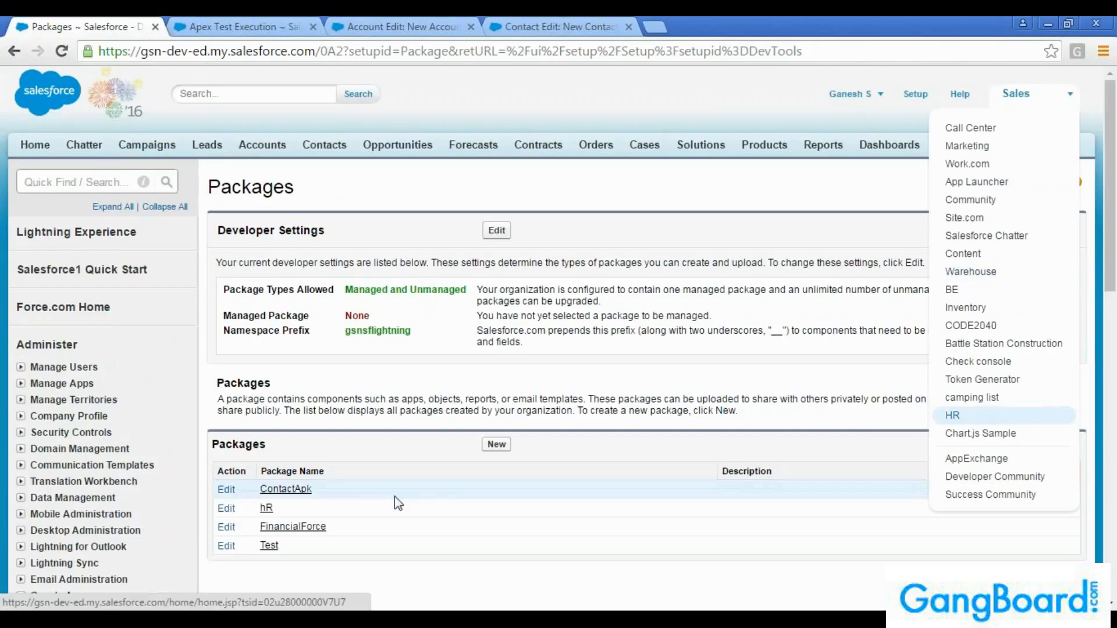
click(267, 510)
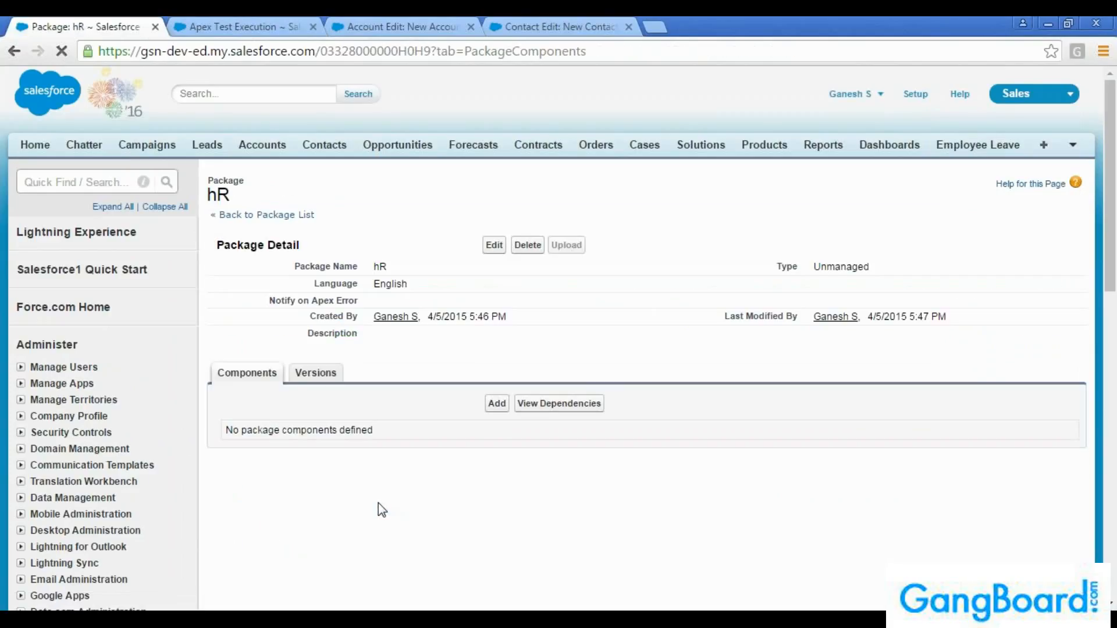
click(327, 378)
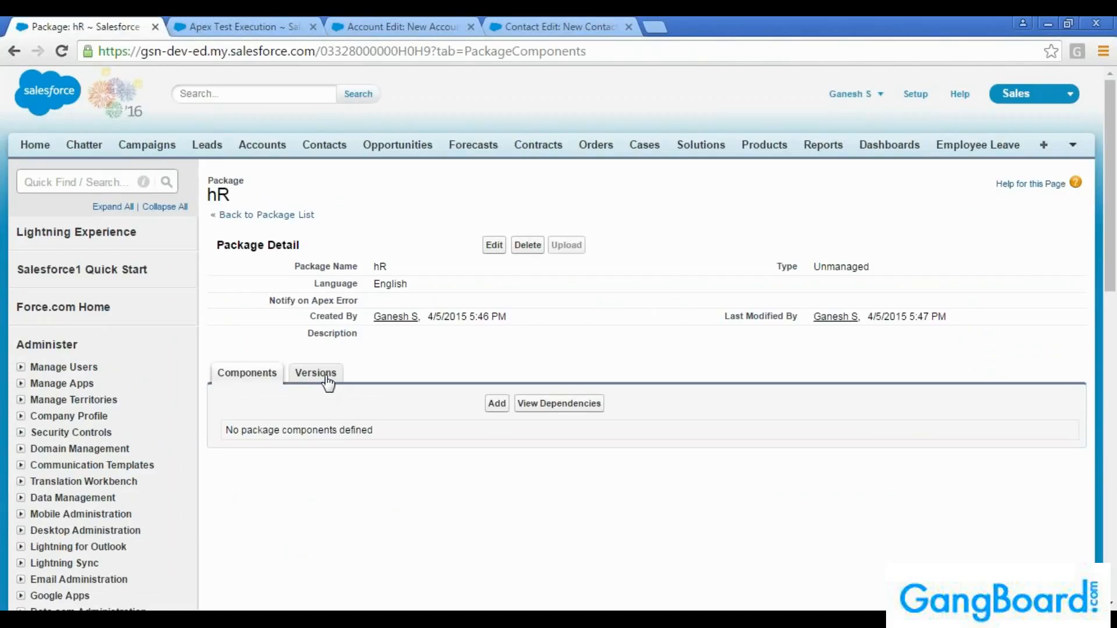
click(260, 384)
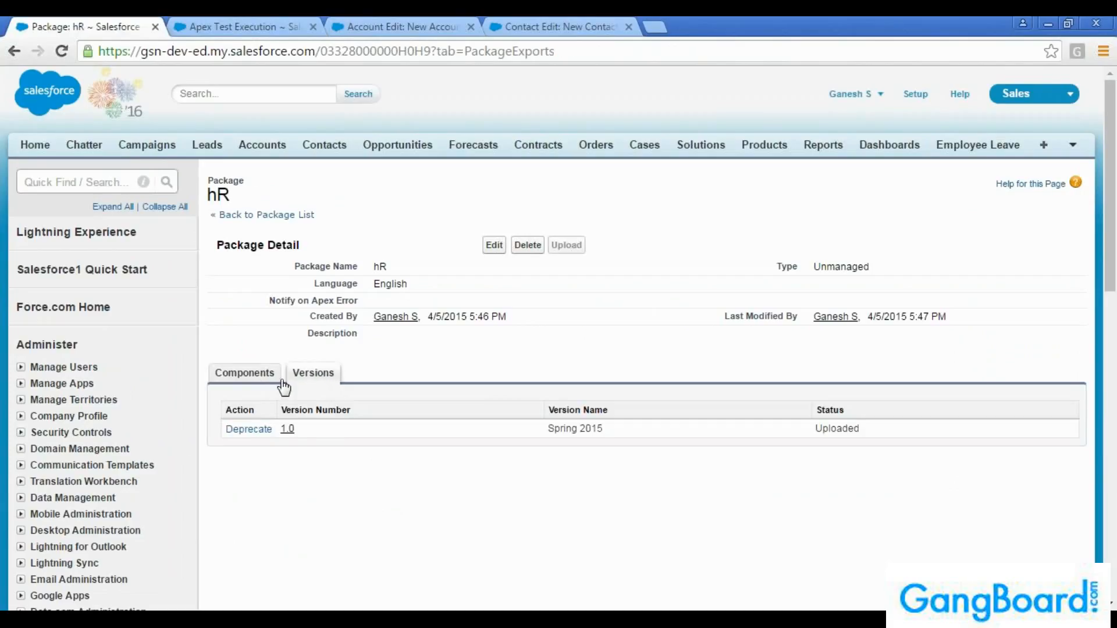
click(15, 51)
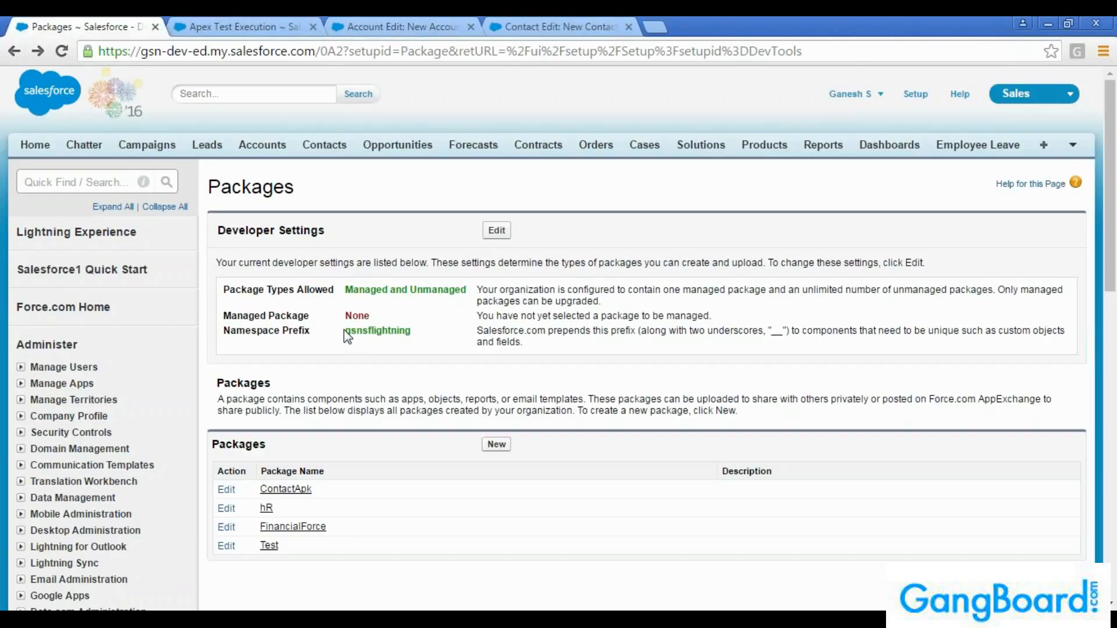
click(1004, 100)
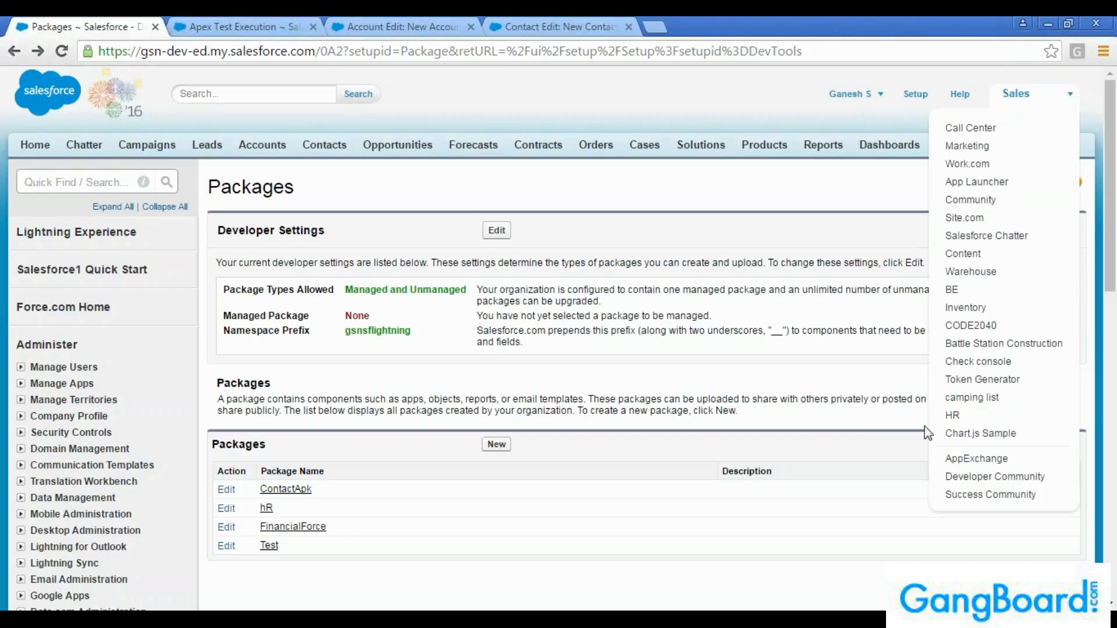
Start a new package and enter DilHRpckg as its package name
click(496, 444)
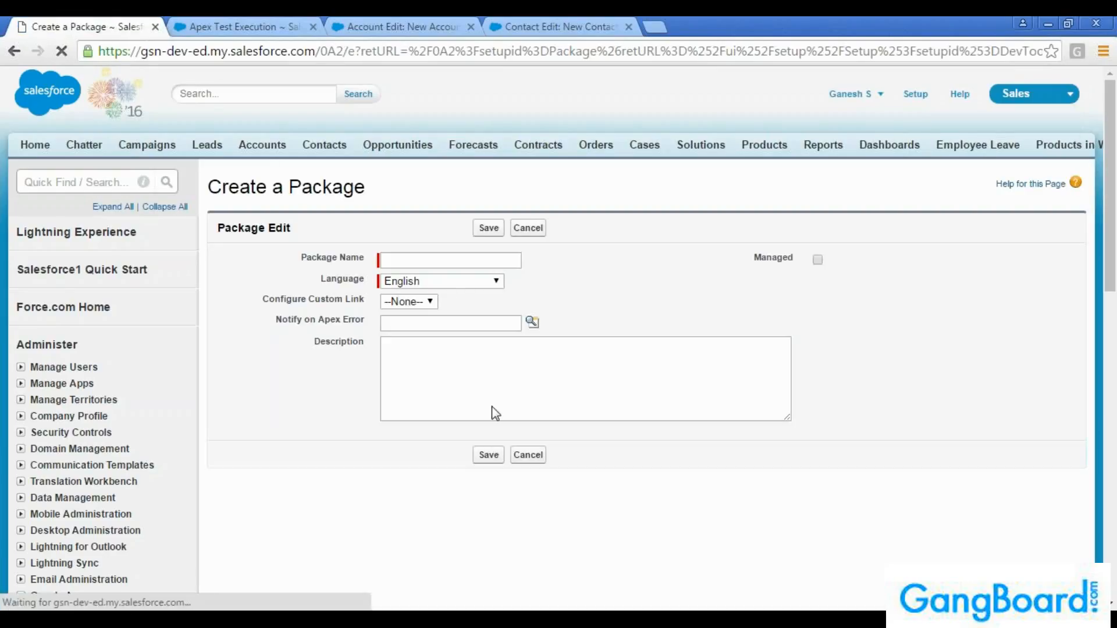
click(438, 256)
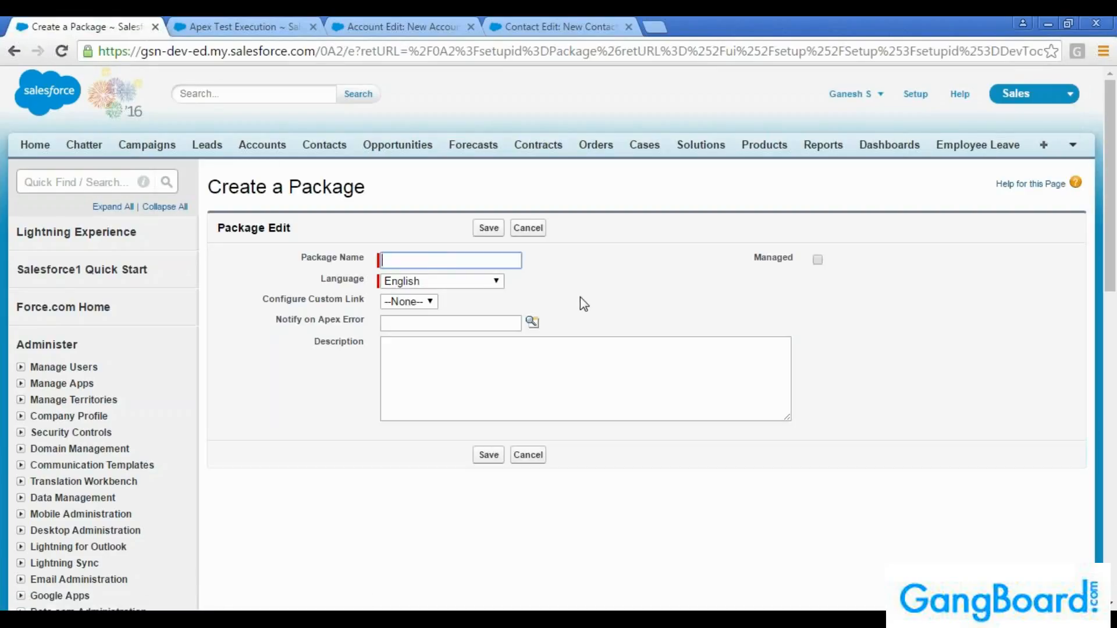
text(Dil)
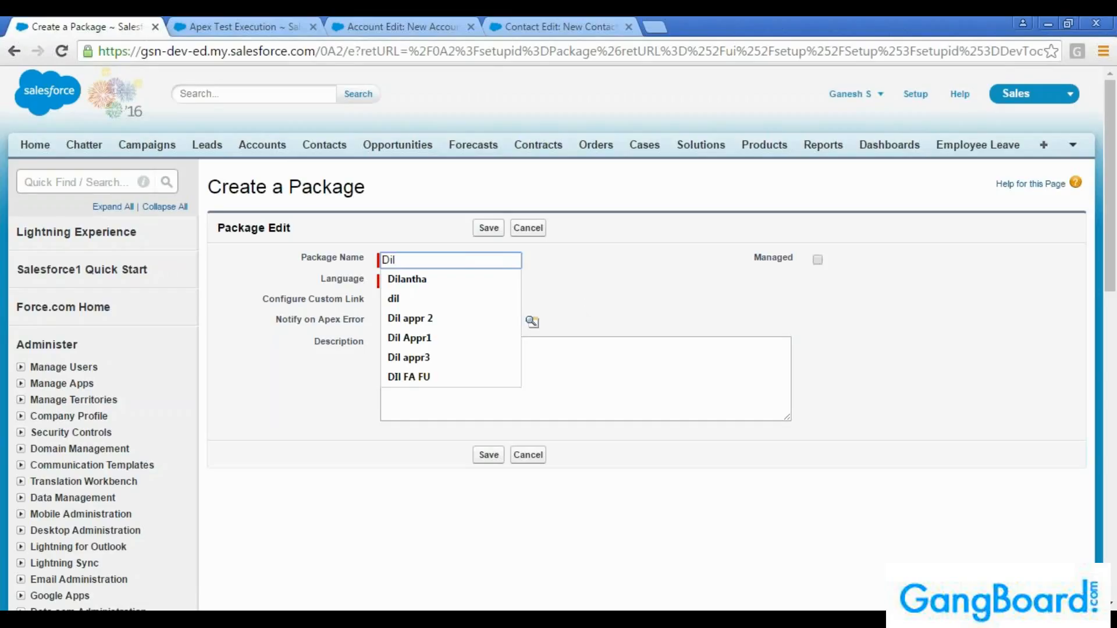
text(HR)
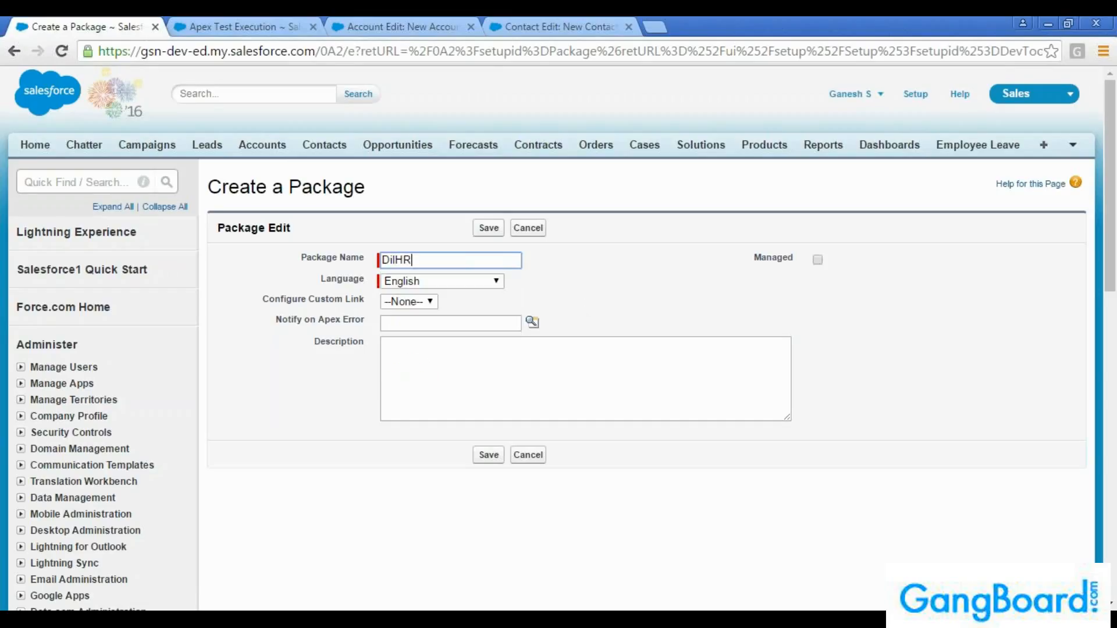
text(pckg)
key(Tab)
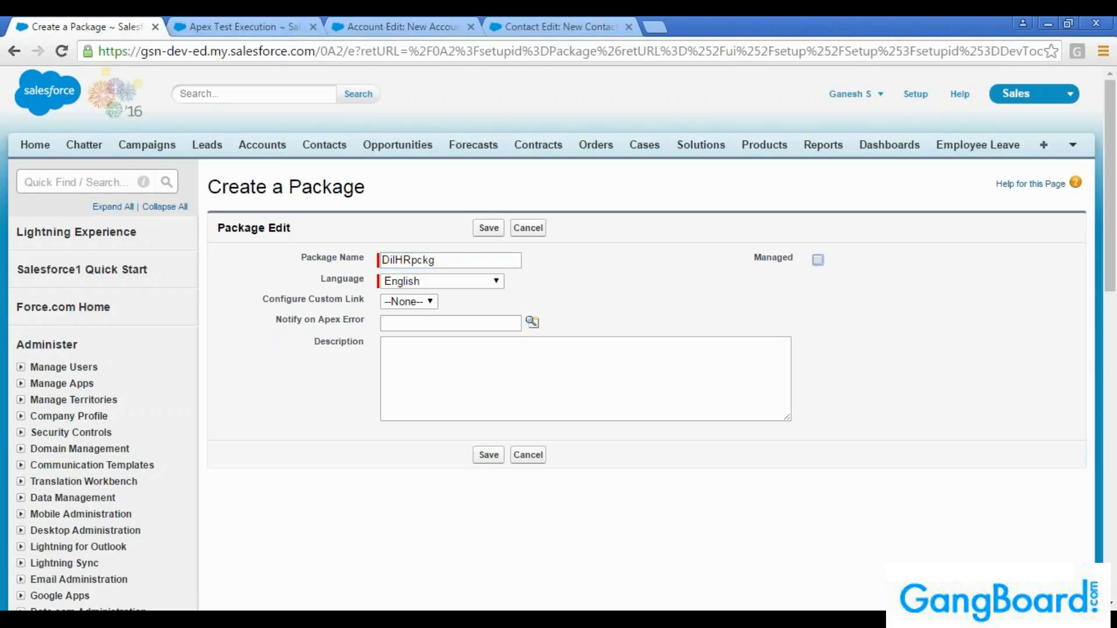
Save the new package as unmanaged, with English as the language, no custom link and an empty description
click(498, 281)
click(407, 295)
click(420, 301)
click(416, 303)
click(431, 324)
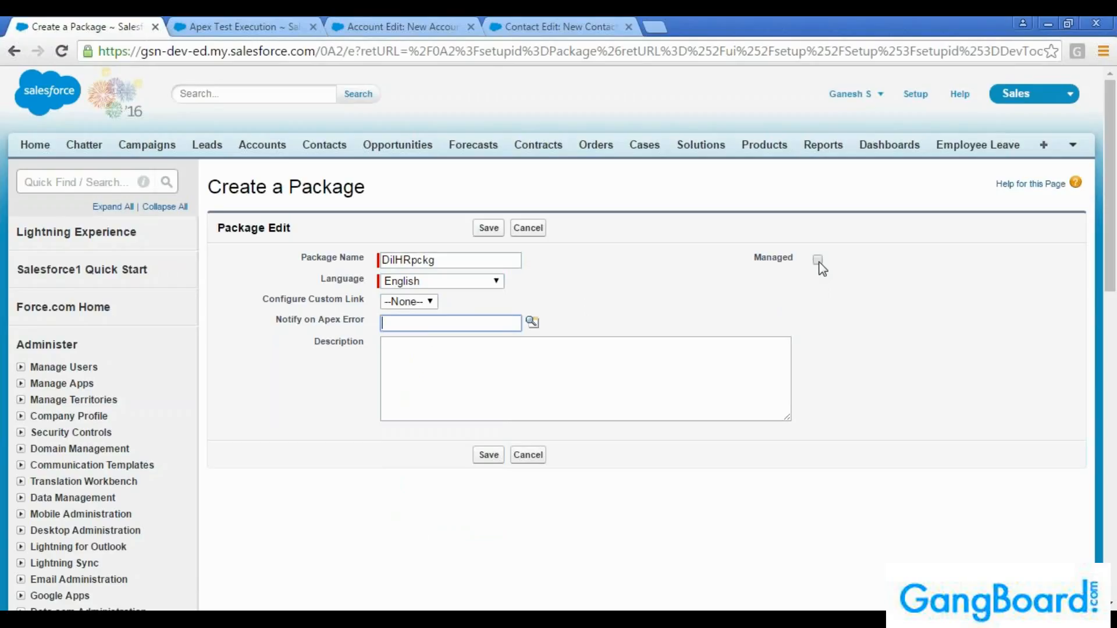
drag(757, 259, 792, 256)
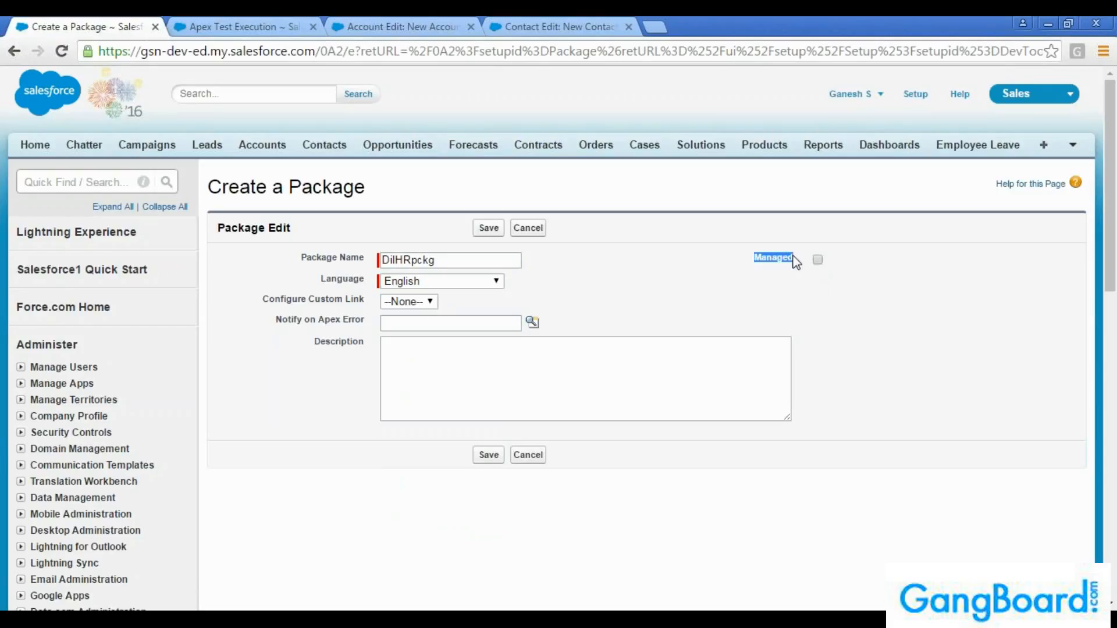
click(807, 294)
click(598, 376)
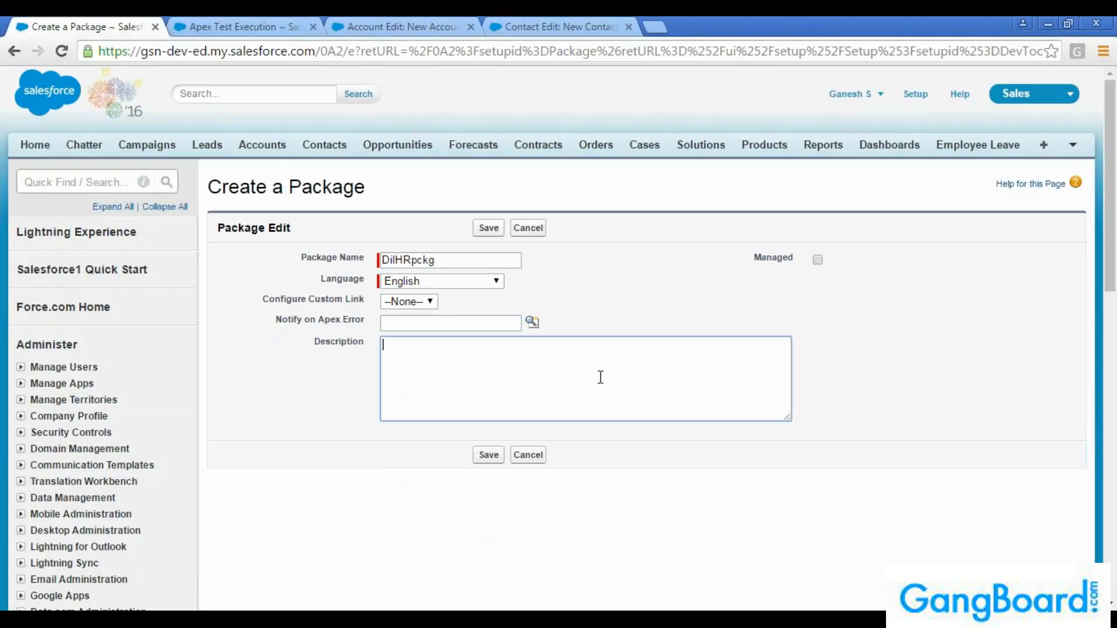
click(489, 230)
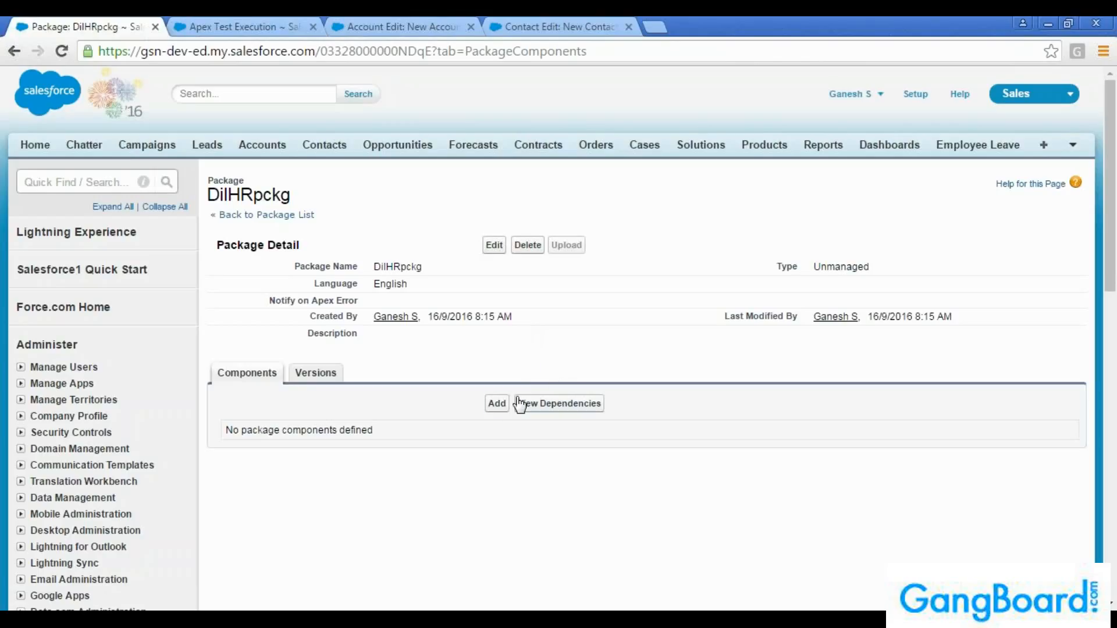
click(497, 404)
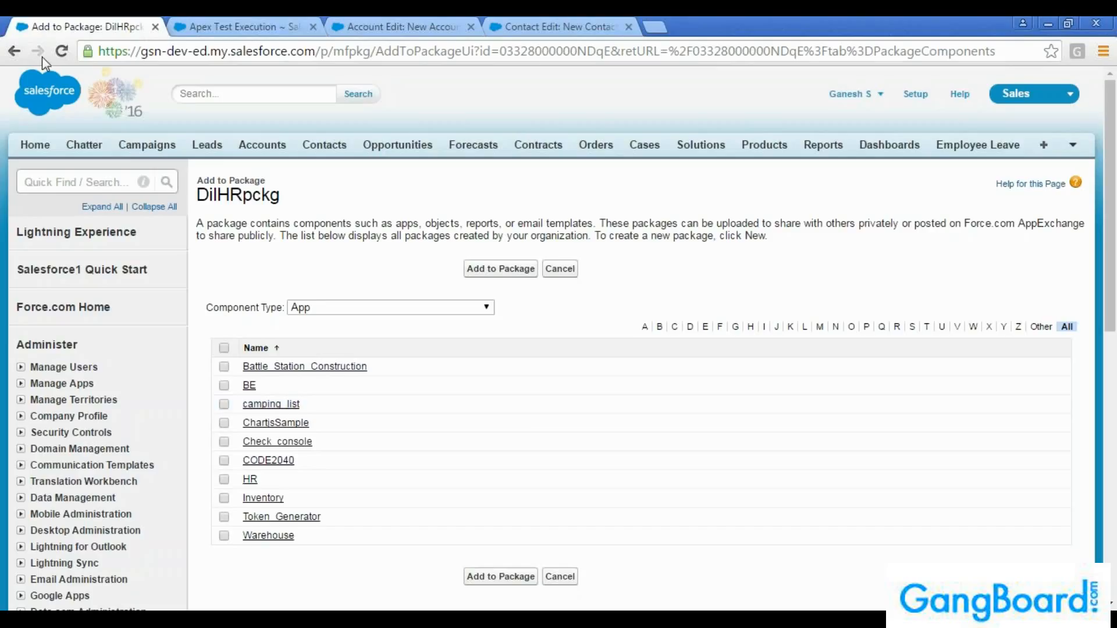
click(14, 52)
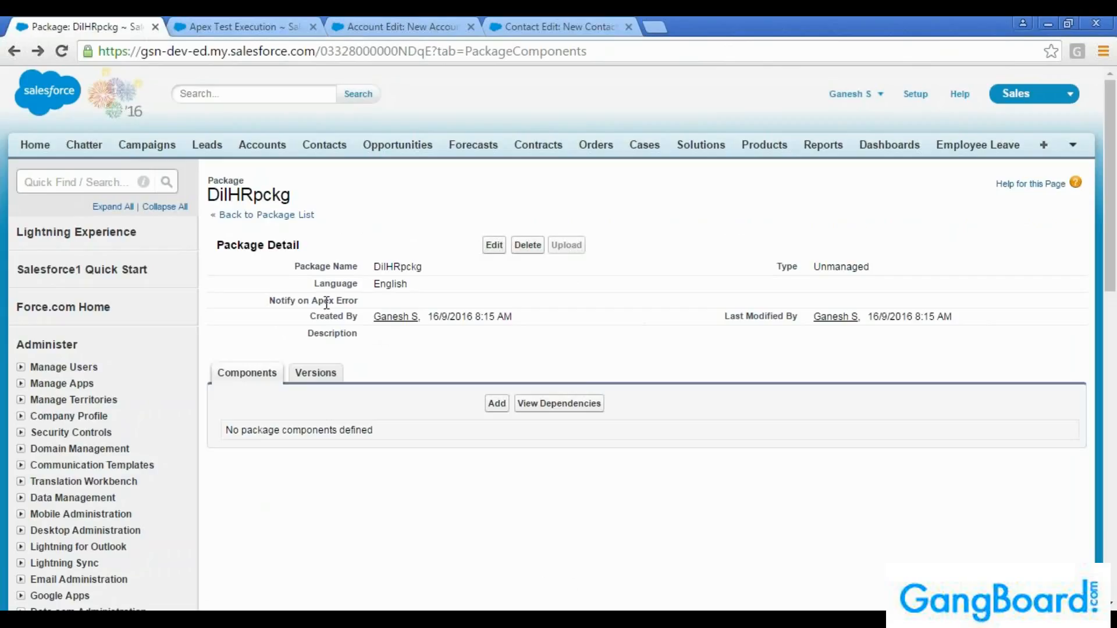
click(92, 185)
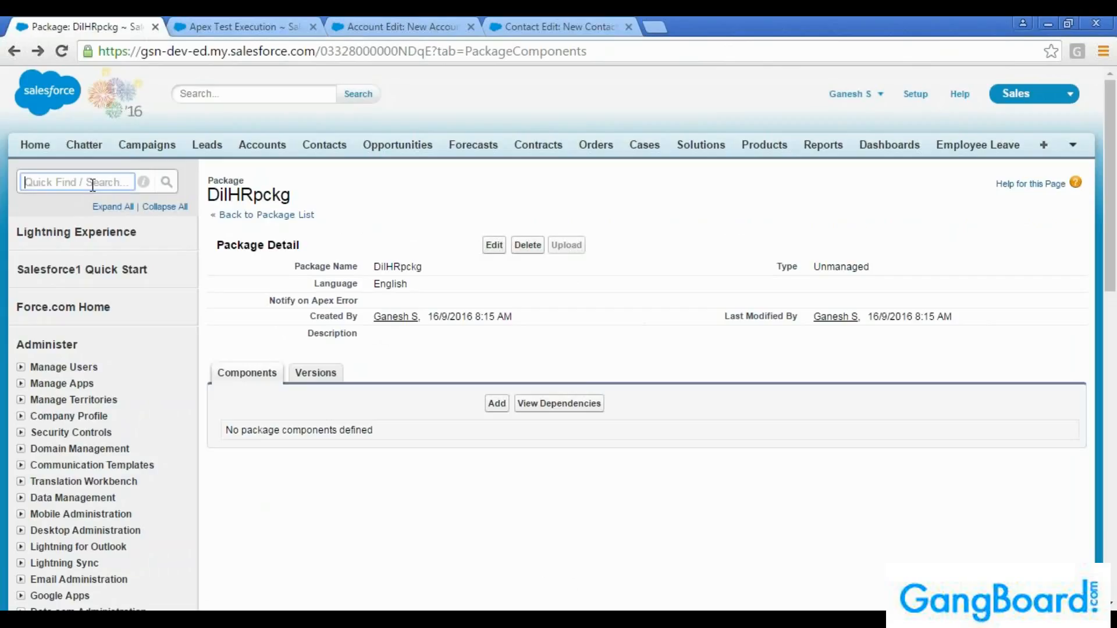
click(428, 272)
double_click(379, 270)
click(446, 270)
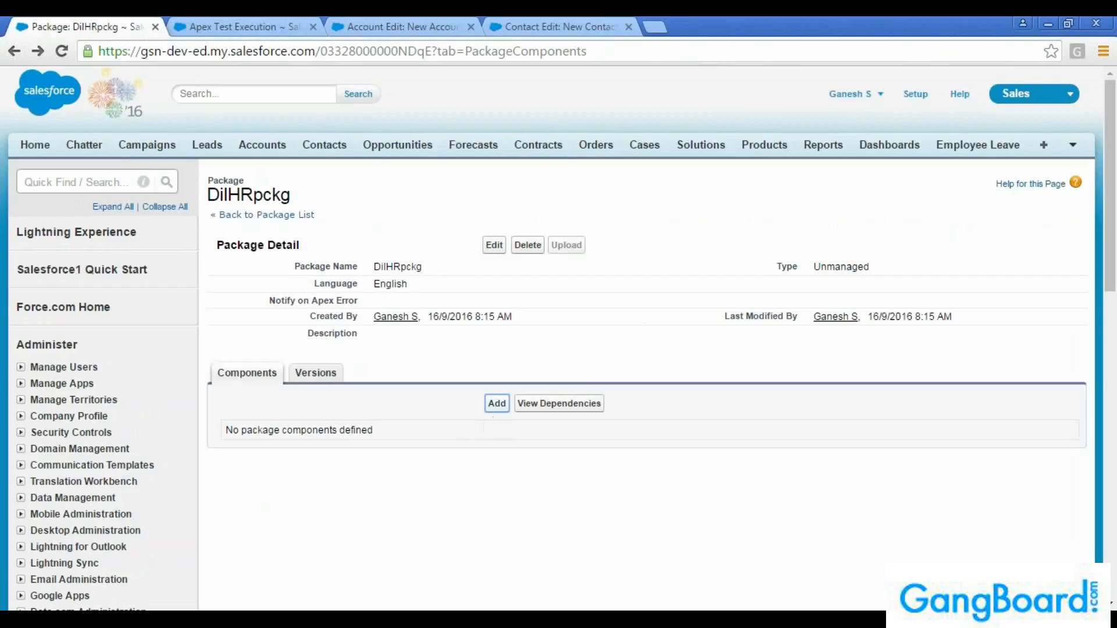
Open the component selection for the DilHRpckg package and examine the available component types, keeping App selected
click(497, 403)
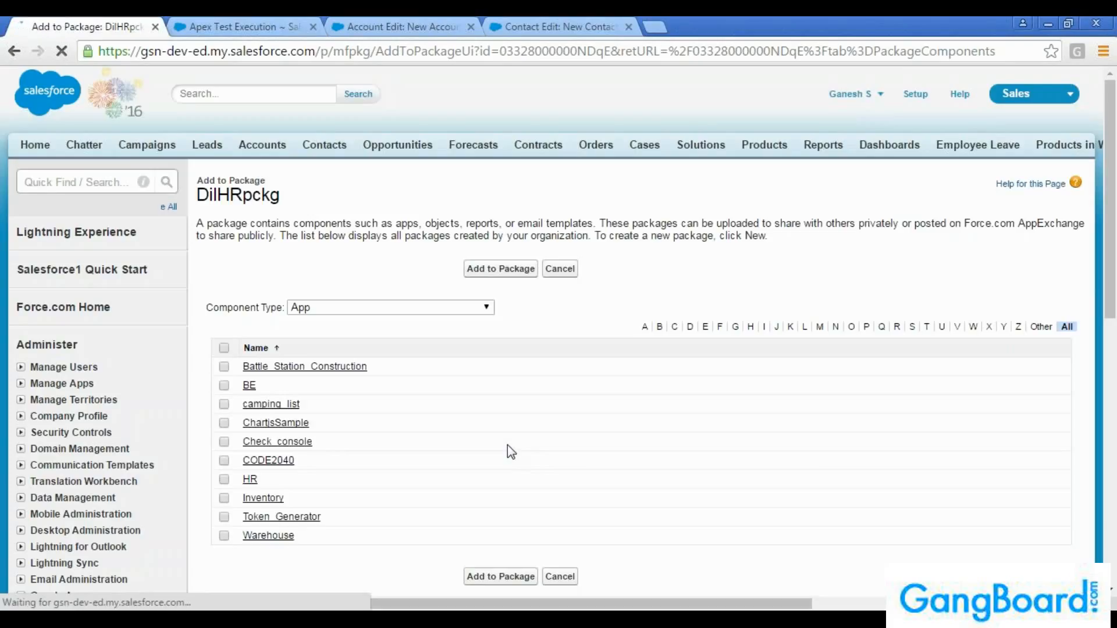
scroll(551, 431, down, 1)
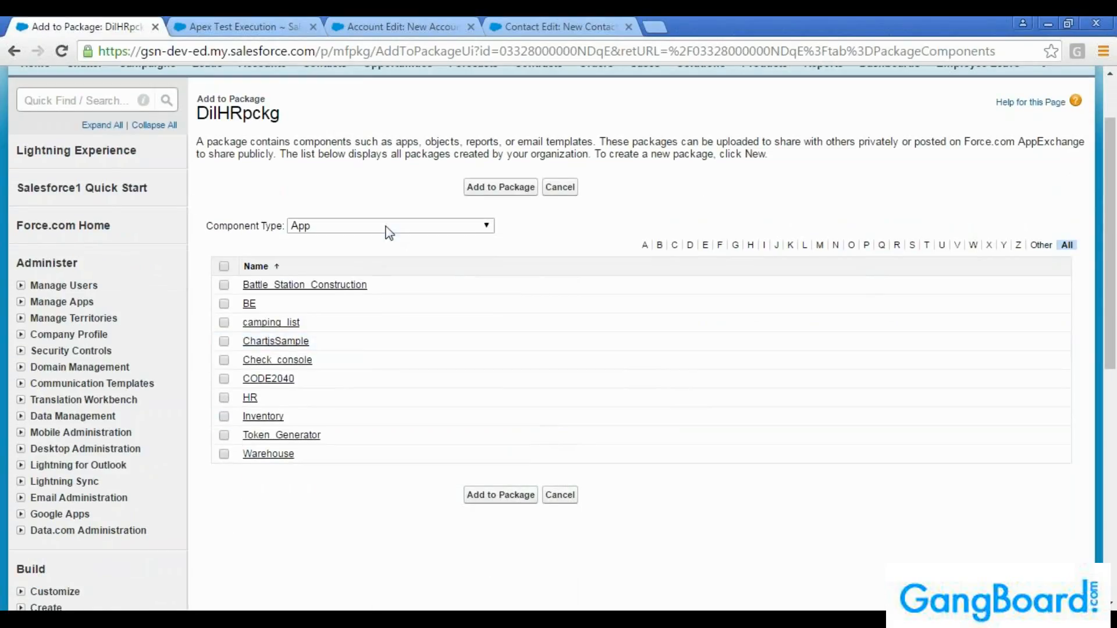
click(388, 226)
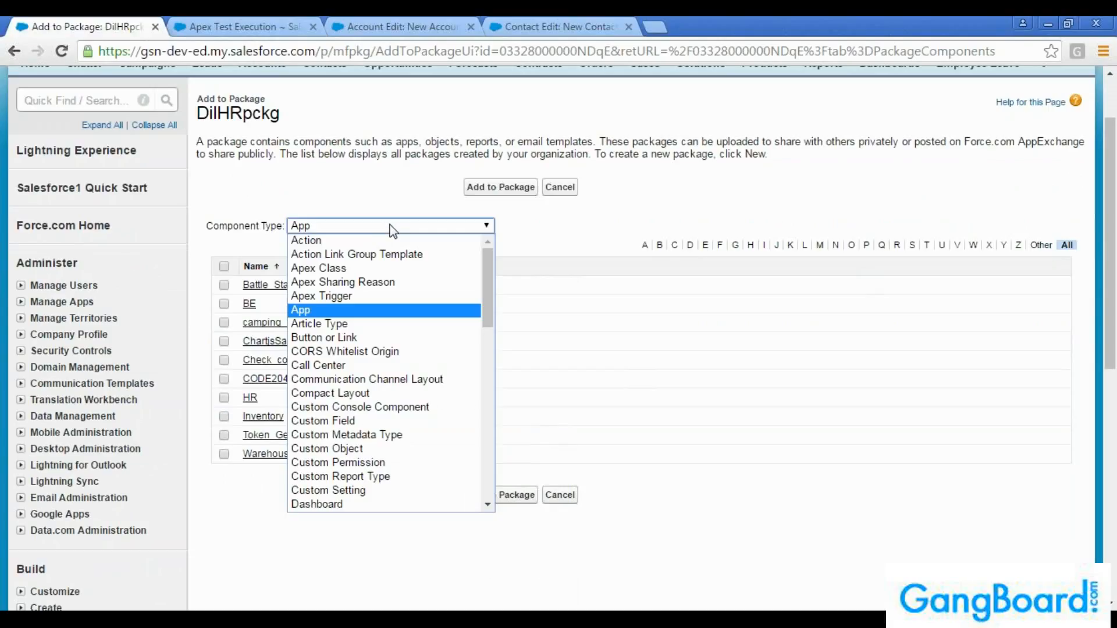
click(531, 227)
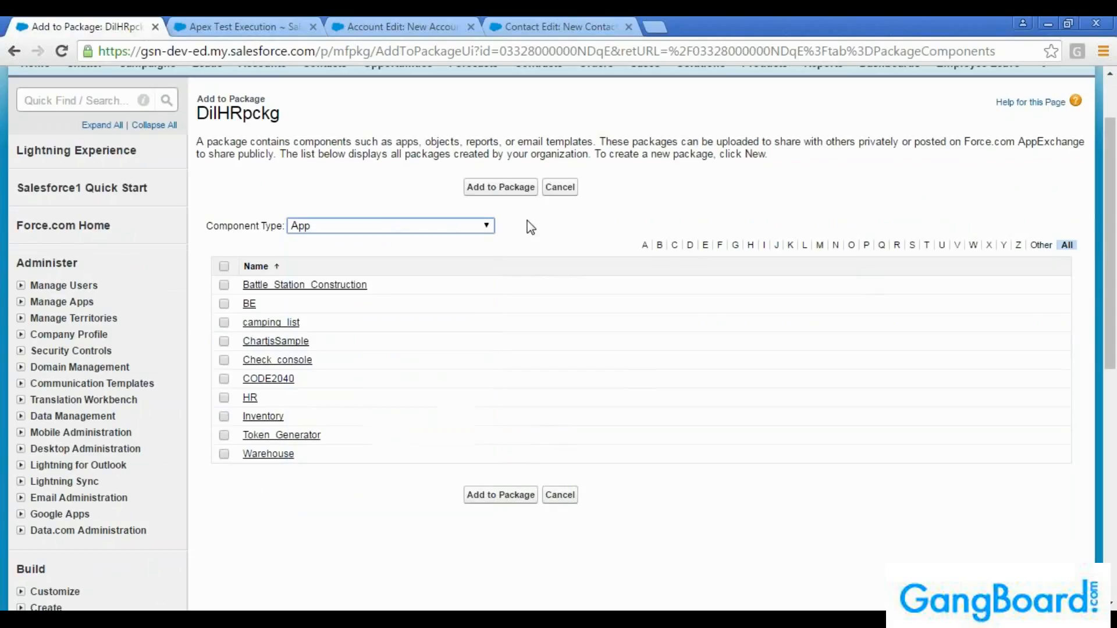
click(417, 228)
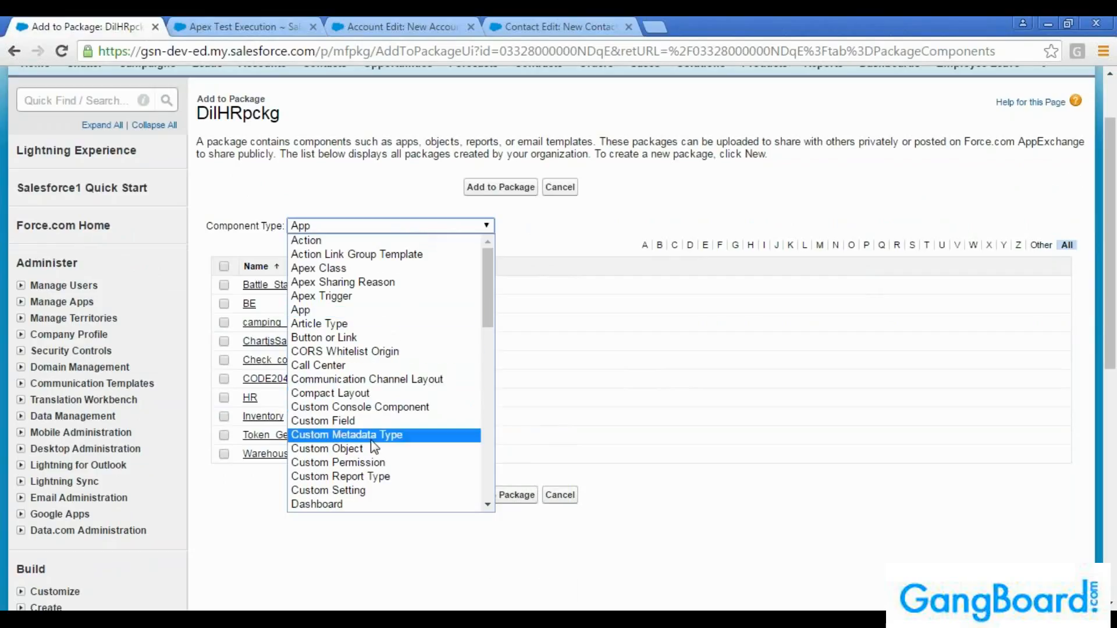
scroll(367, 482, down, 15)
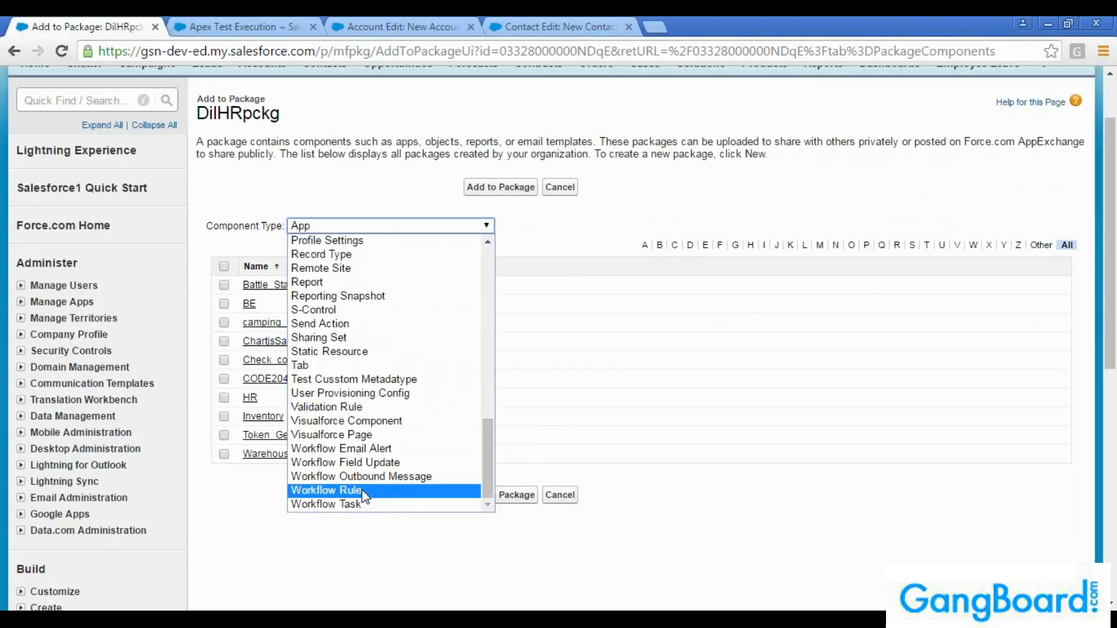
scroll(361, 491, up, 8)
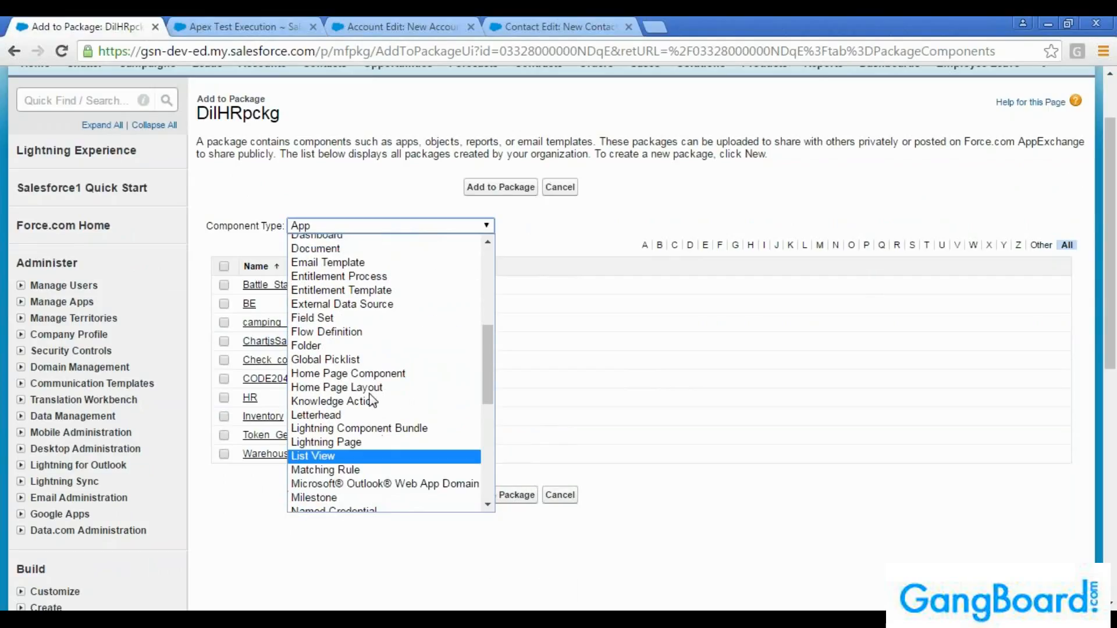
scroll(364, 317, up, 6)
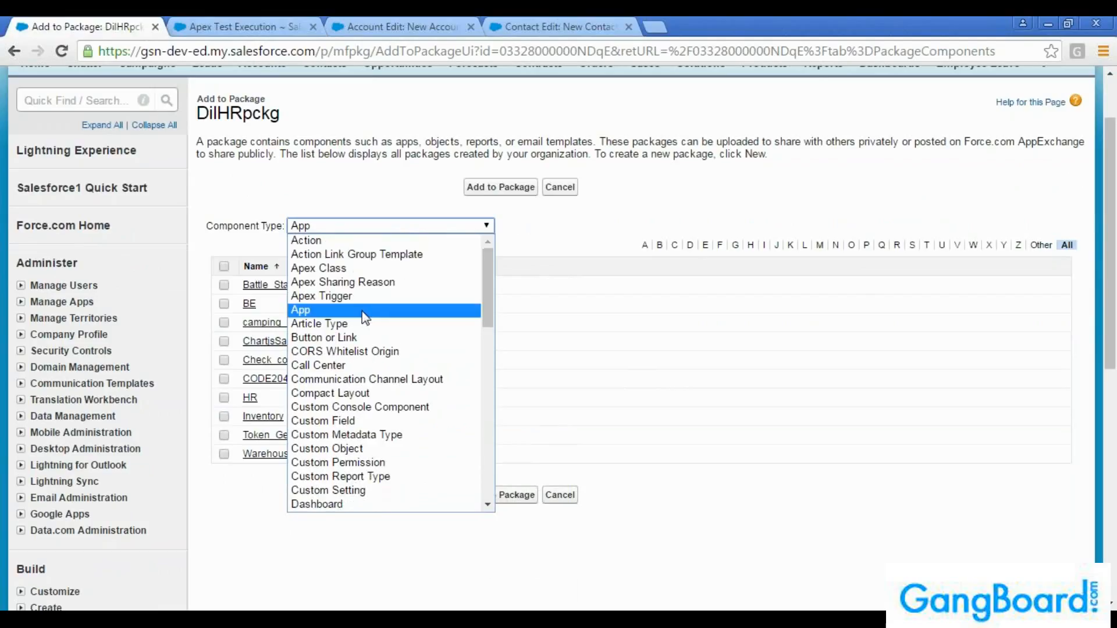
click(580, 227)
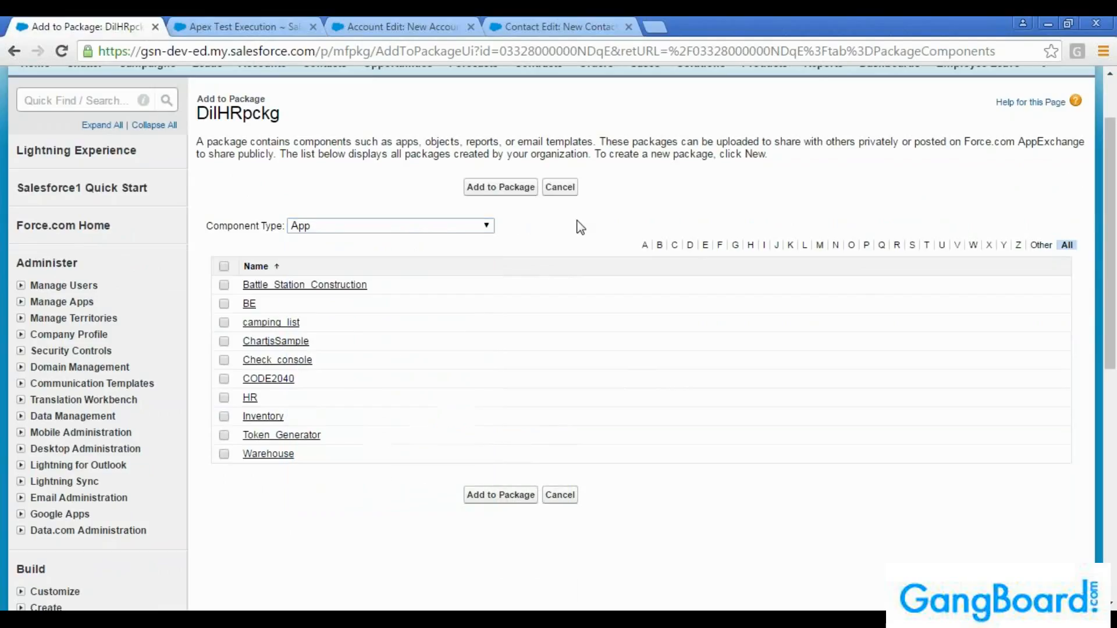
Add the HR app to the DilHRpckg package and look through the resulting component list
click(224, 398)
click(487, 496)
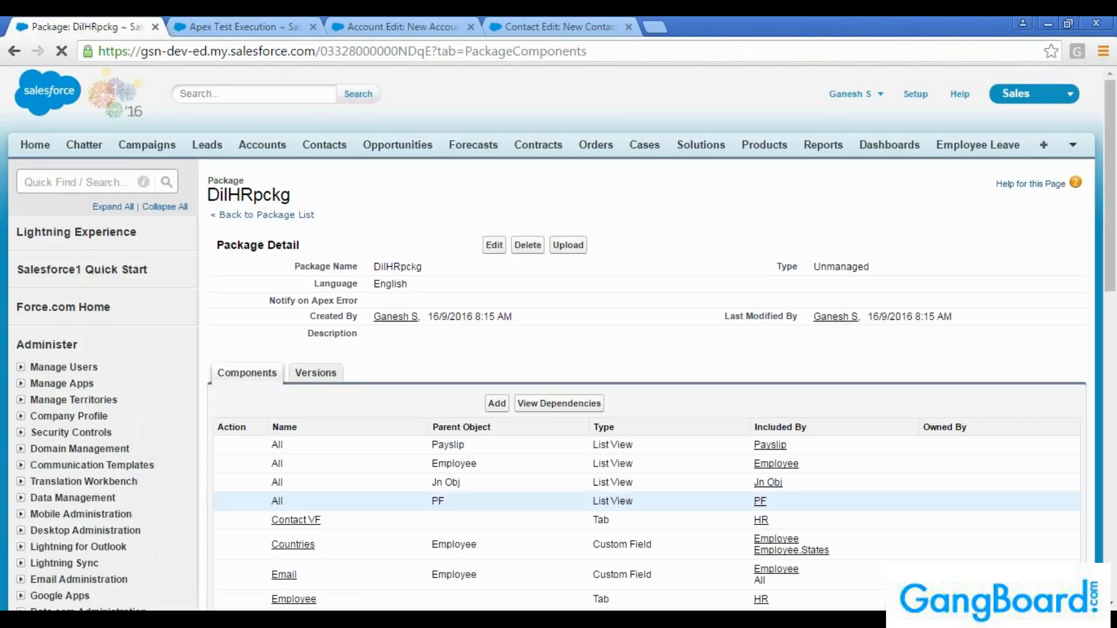
scroll(558, 337, down, 3)
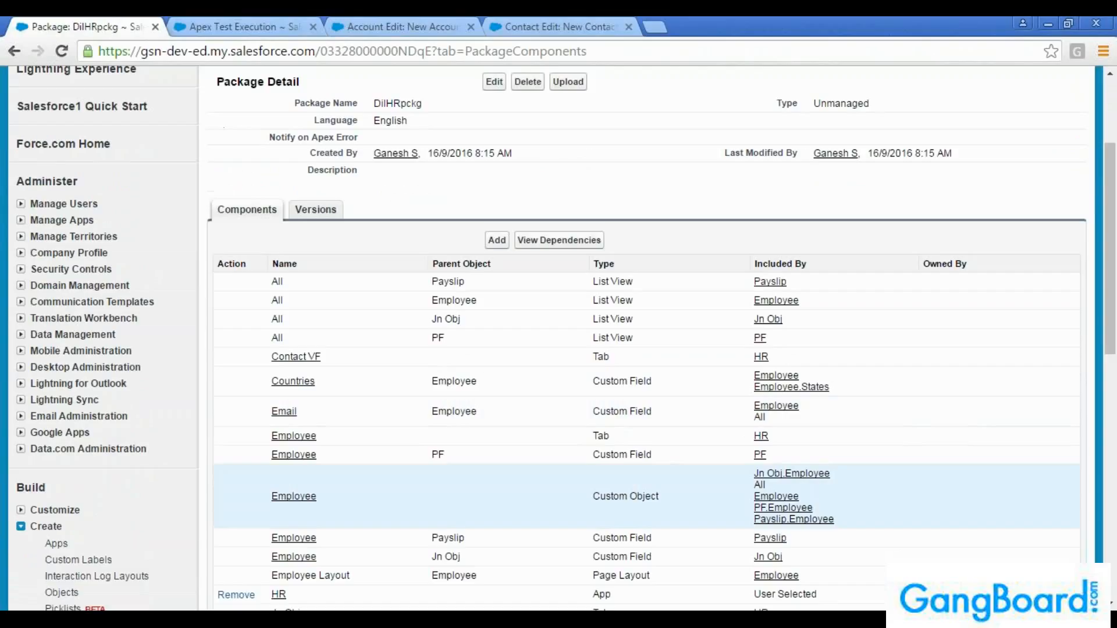
scroll(558, 495, down, 2)
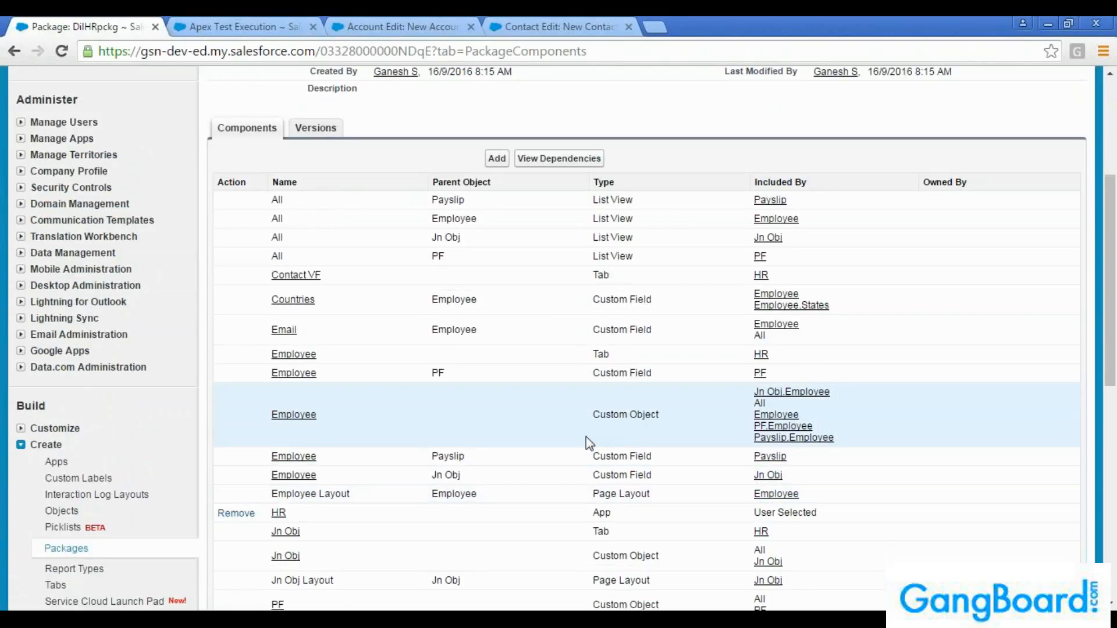
scroll(476, 373, down, 5)
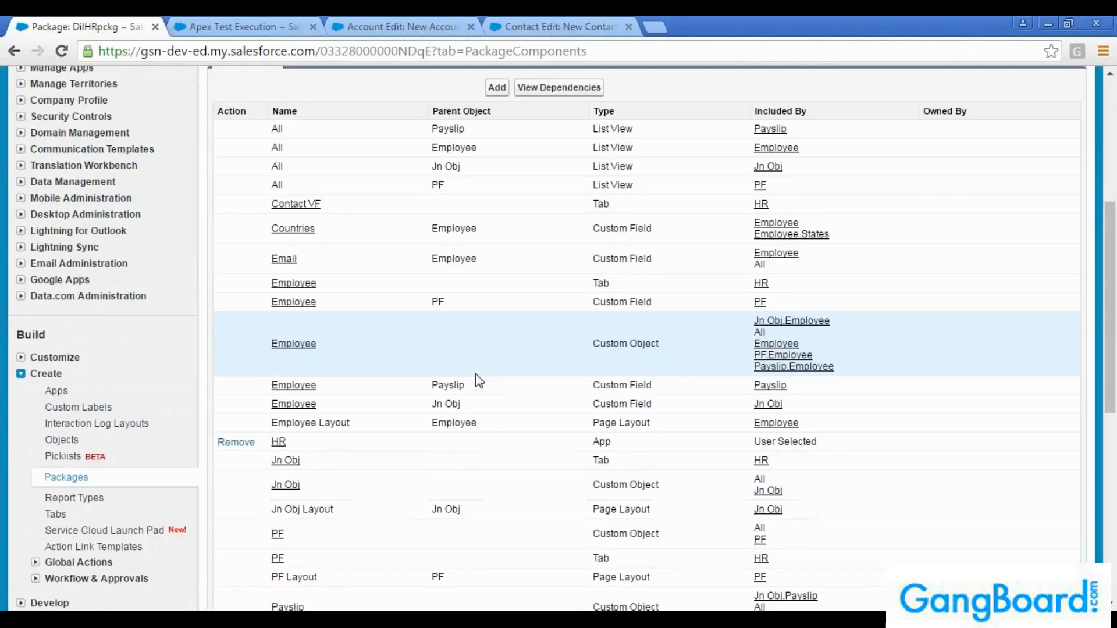
Examine the component list of the DilHRpckg package, including the type of the dil_contact_vf component
scroll(477, 377, down, 2)
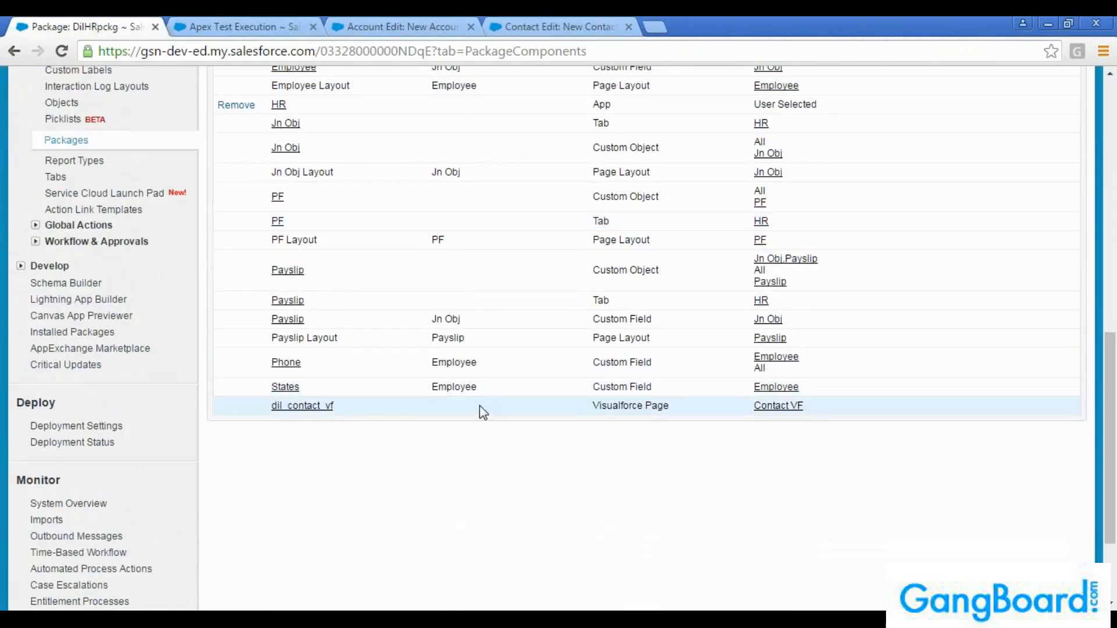
scroll(486, 407, up, 1)
scroll(485, 407, up, 2)
scroll(524, 419, down, 1)
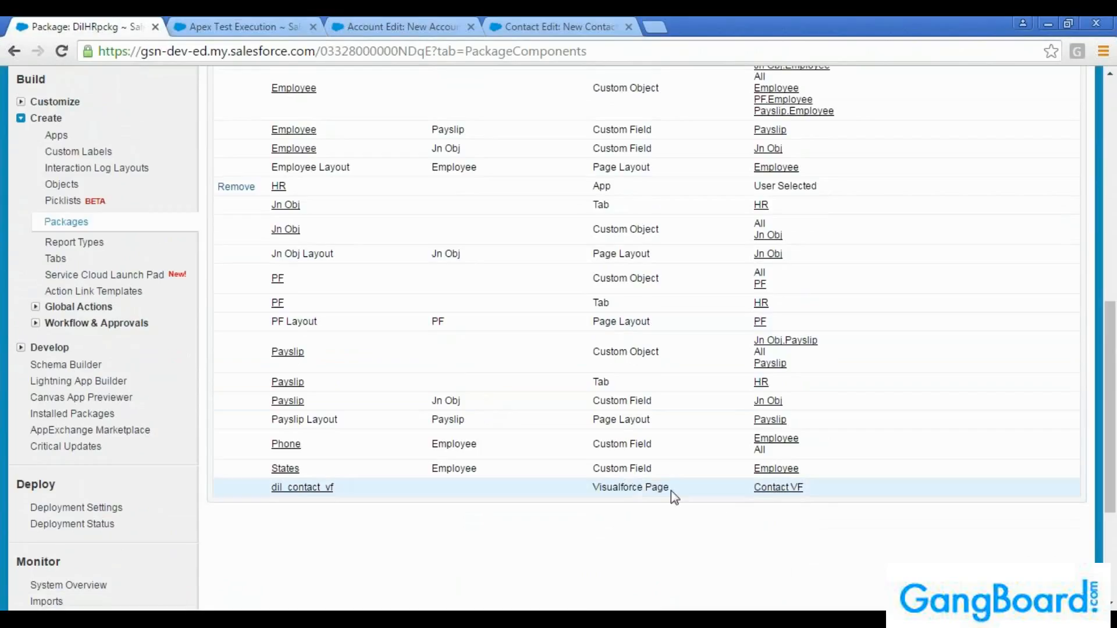
drag(670, 488, 595, 491)
click(595, 490)
scroll(595, 492, up, 6)
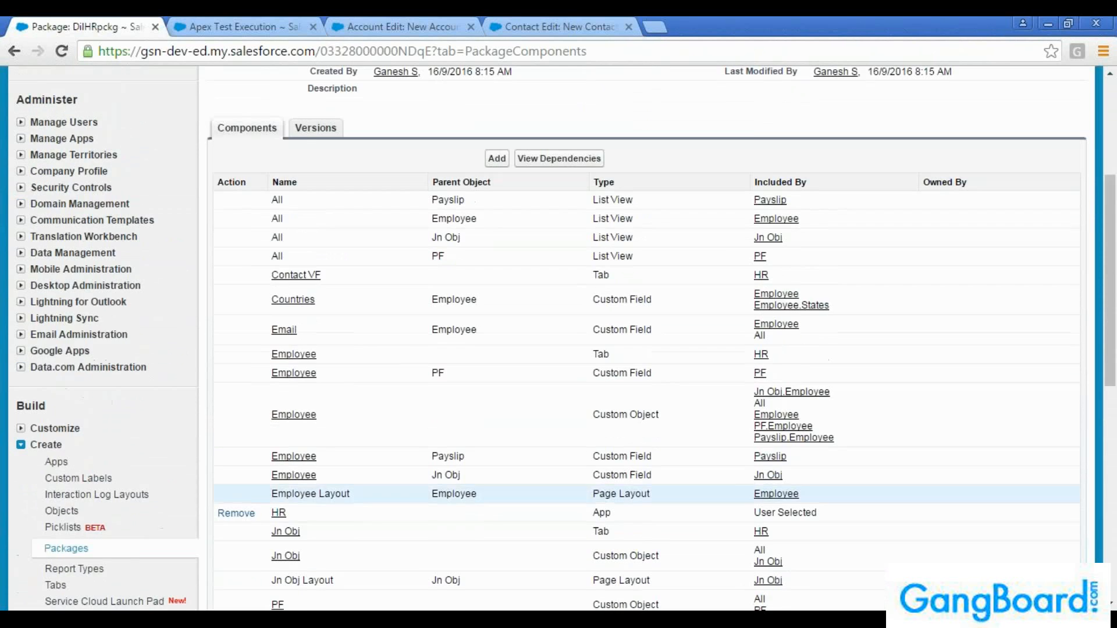
scroll(593, 494, down, 6)
scroll(592, 499, up, 3)
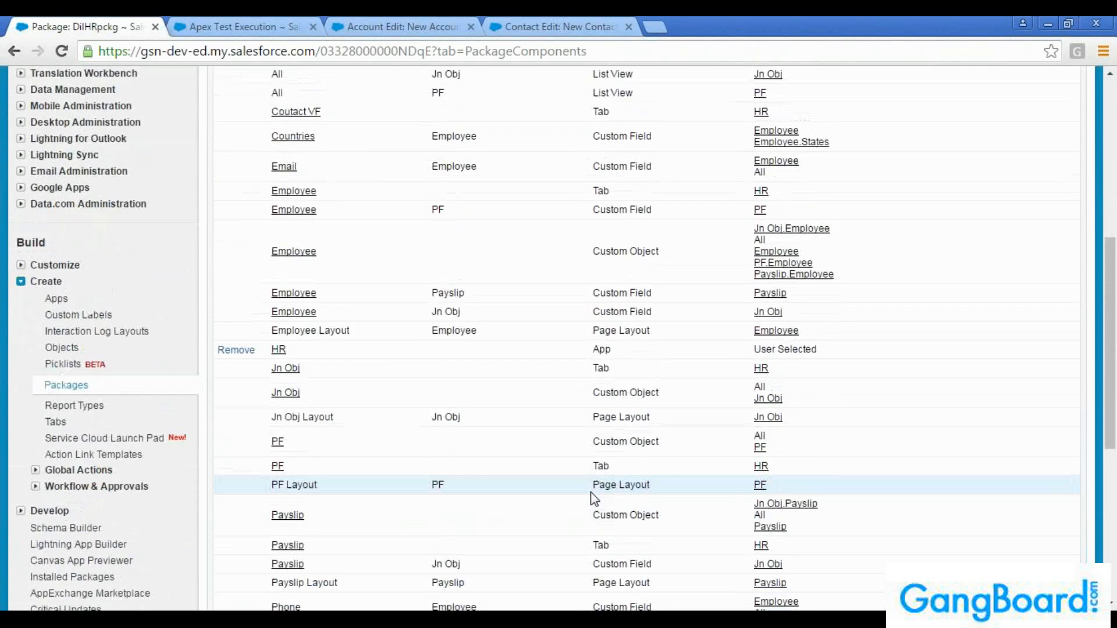
scroll(594, 499, up, 3)
scroll(591, 496, up, 5)
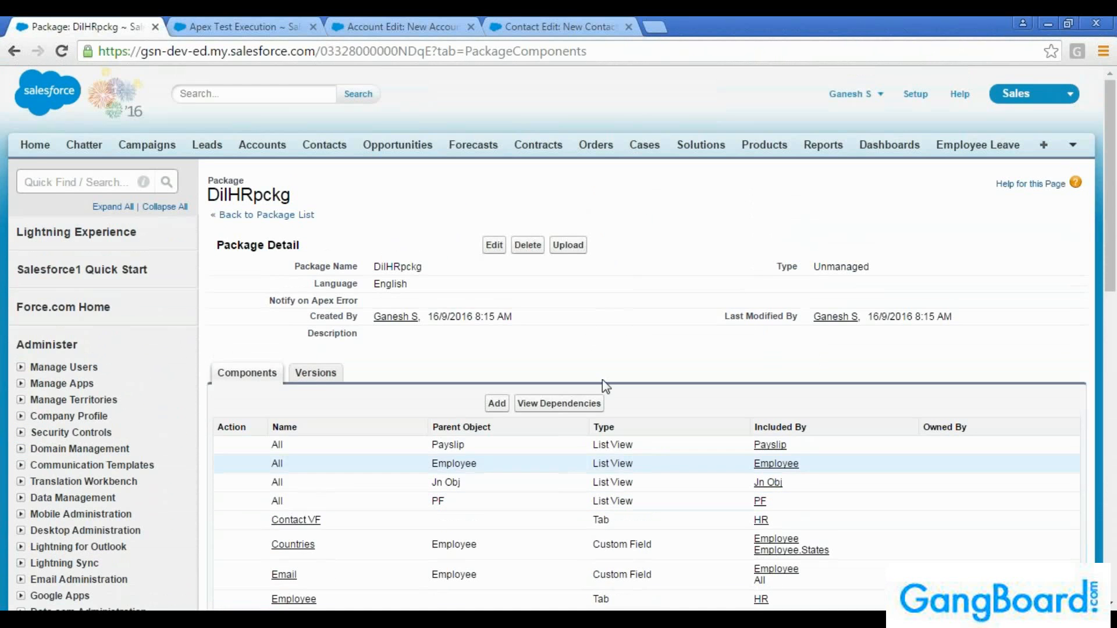
Open the HR app in a separate browser tab and view its Contact VF page
click(1047, 105)
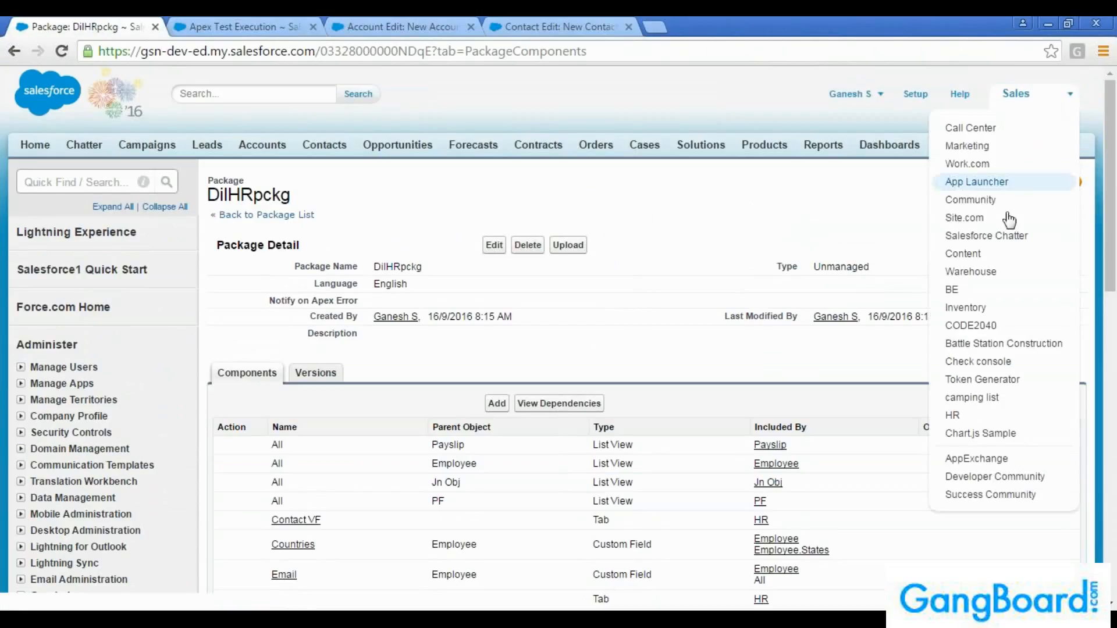
middle_click(965, 414)
click(249, 26)
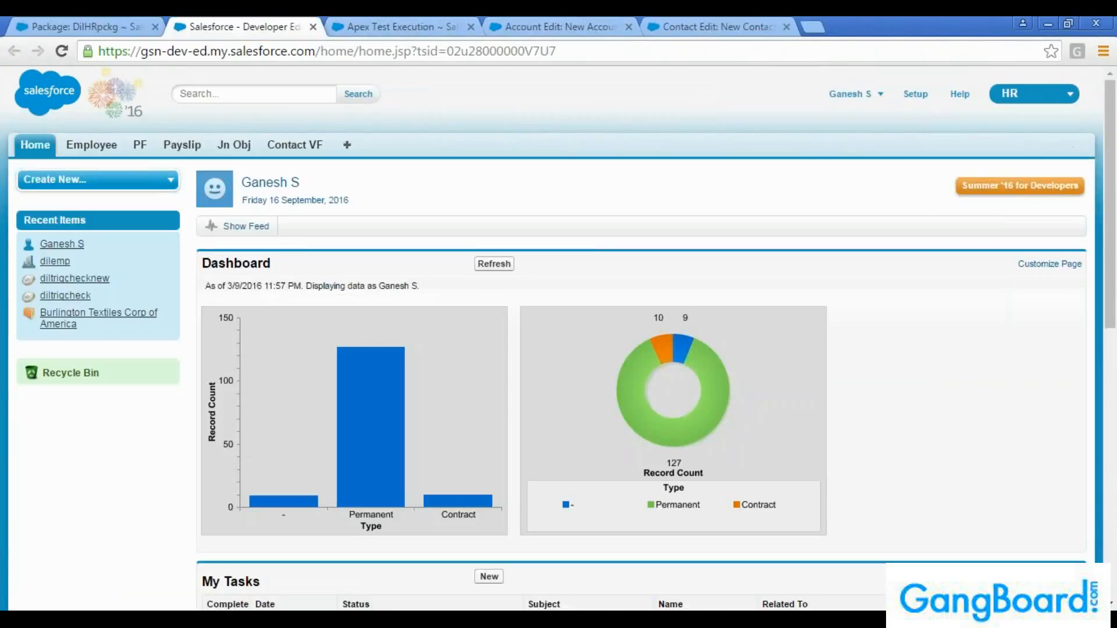
click(303, 150)
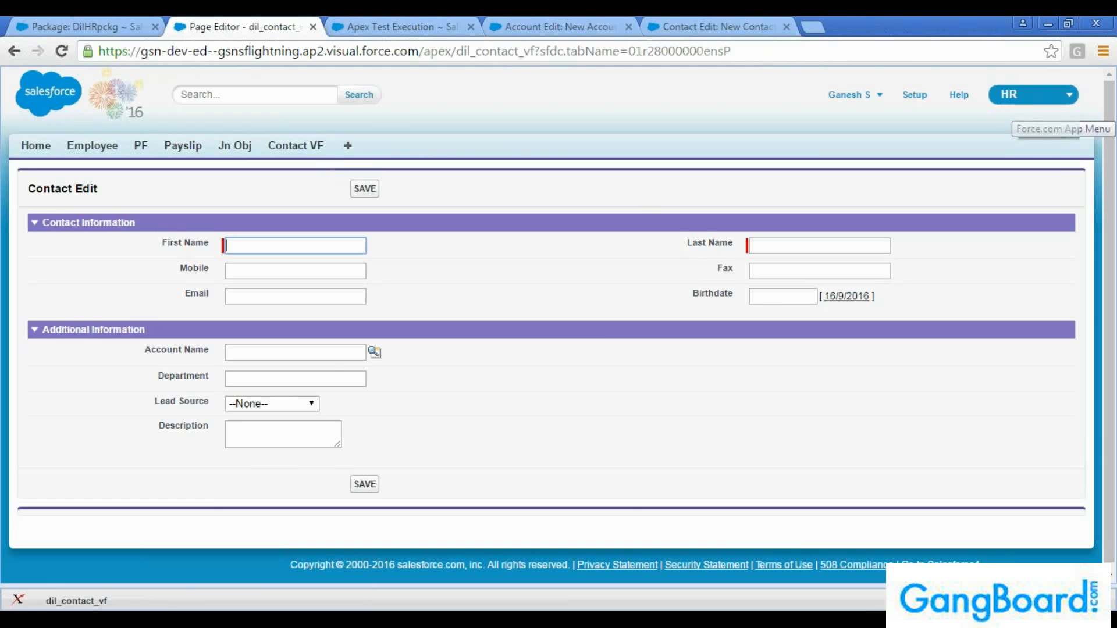
Return to the DilHRpckg package page and compare its included components with the contents of the HR app
click(68, 23)
scroll(407, 378, down, 5)
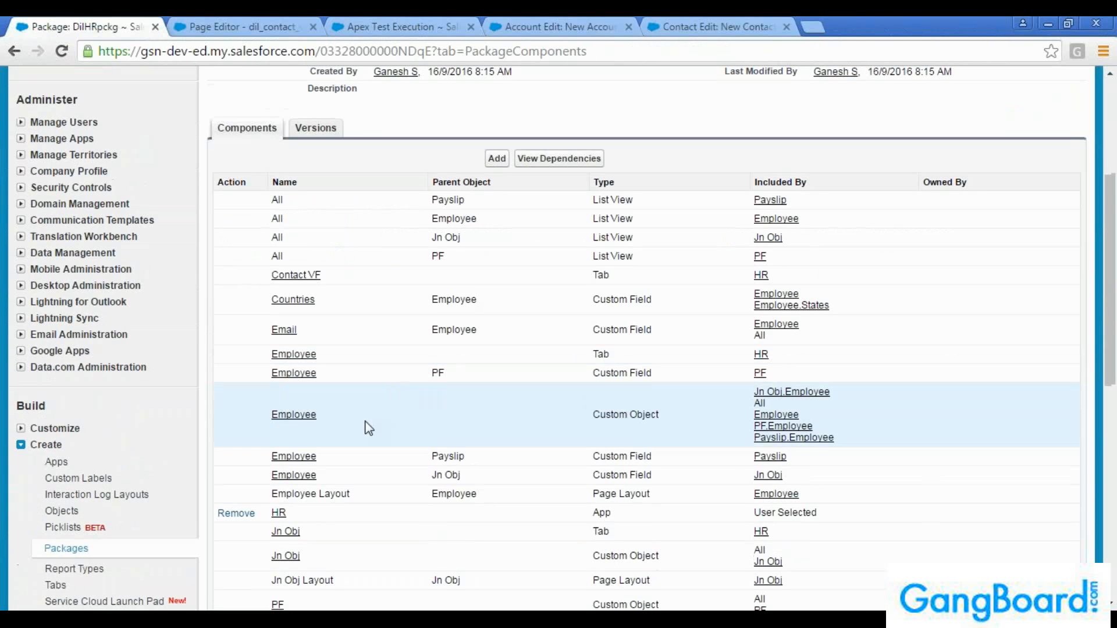
scroll(341, 515, down, 5)
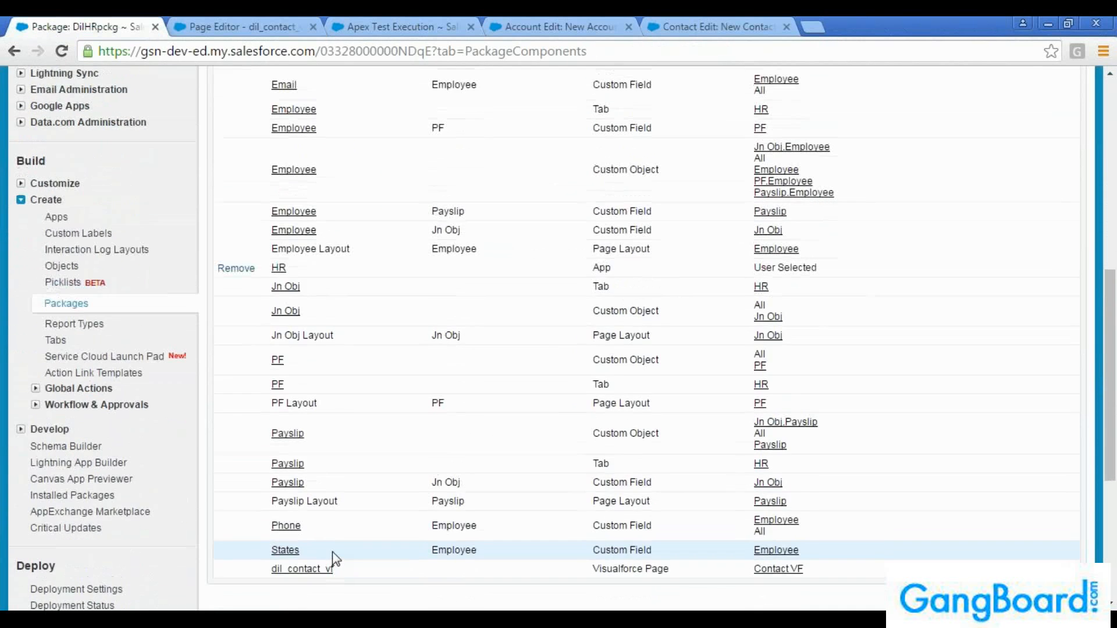
scroll(337, 490, up, 10)
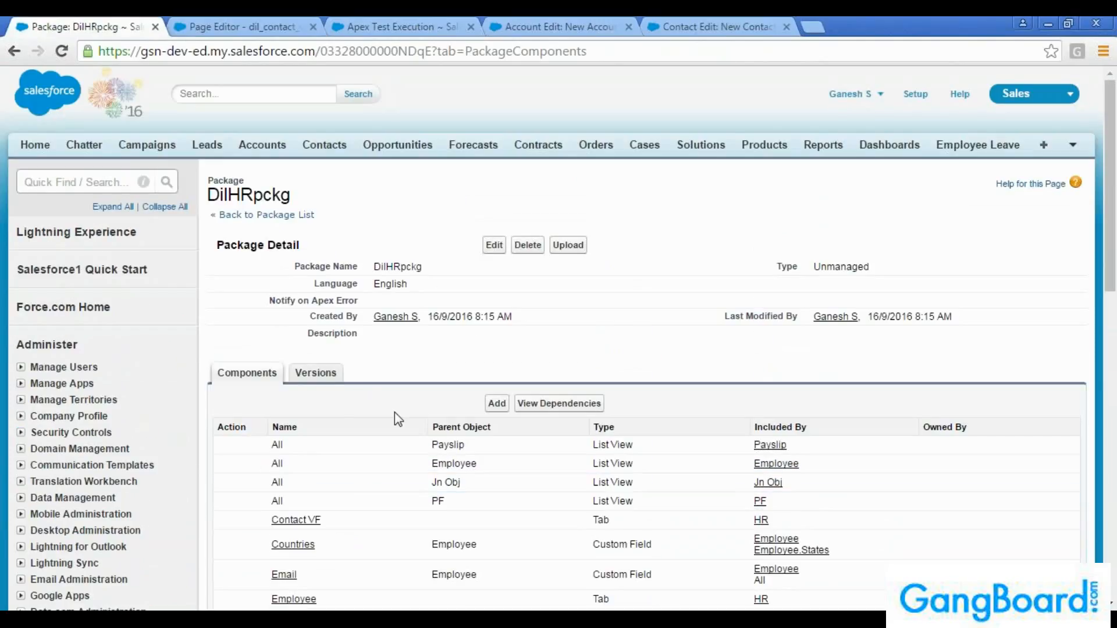
scroll(394, 412, down, 5)
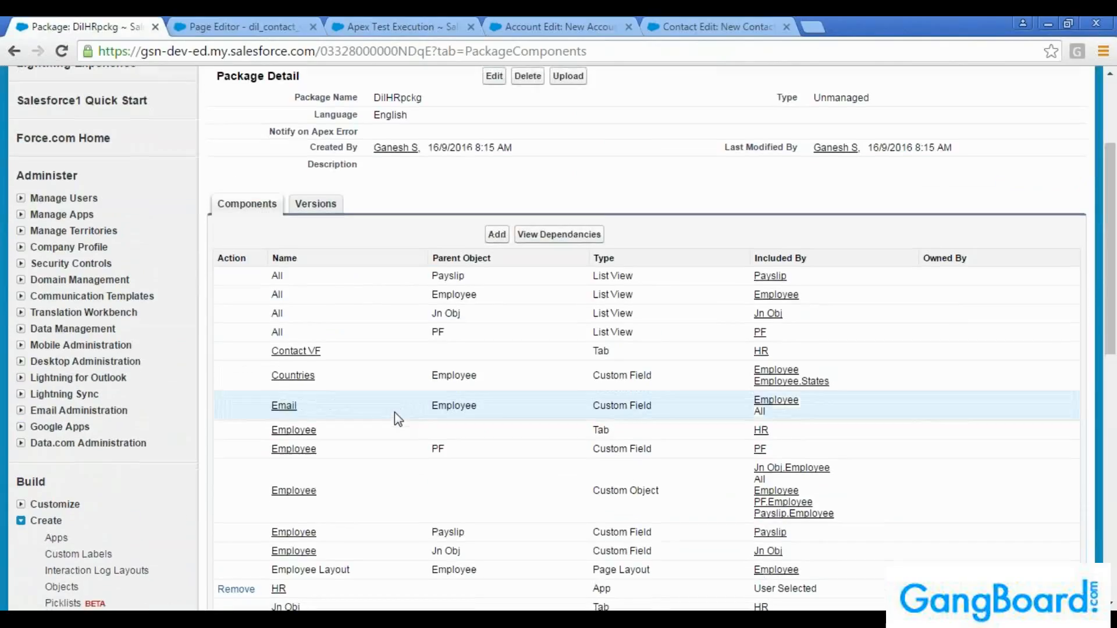
scroll(395, 411, up, 6)
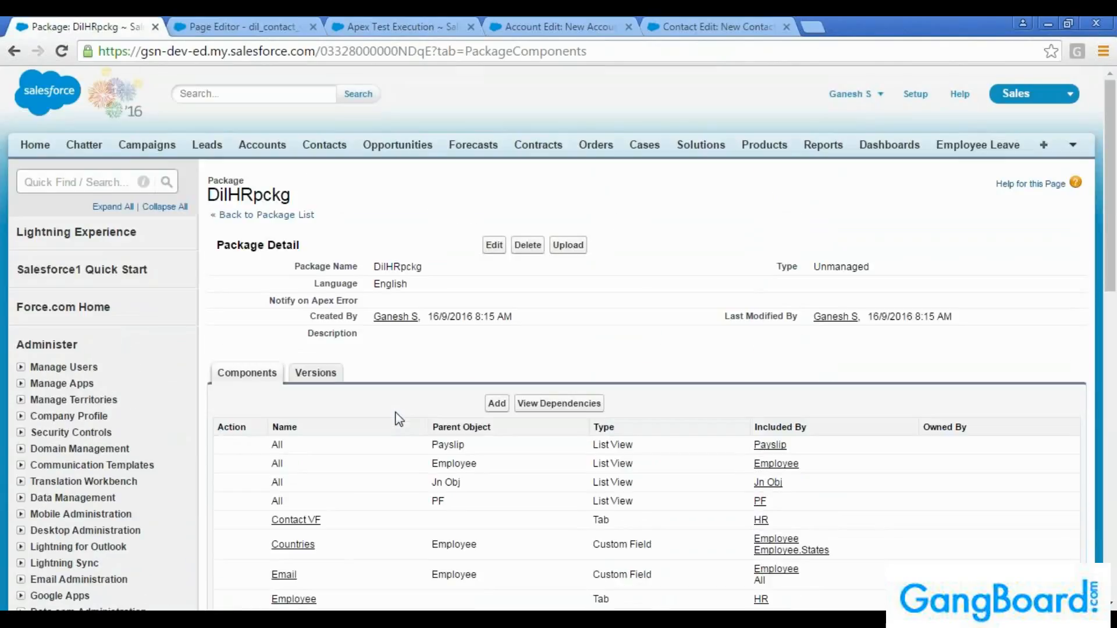
Open the upload form for the DilHRpckg package and examine its version details, optional password and package requirements
click(563, 245)
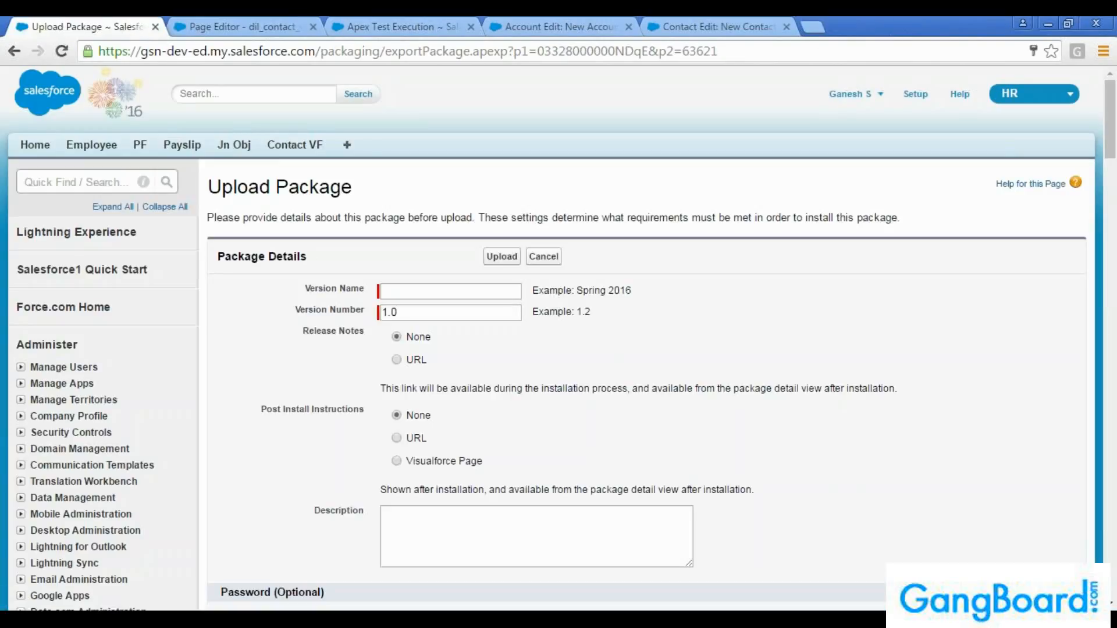
click(463, 296)
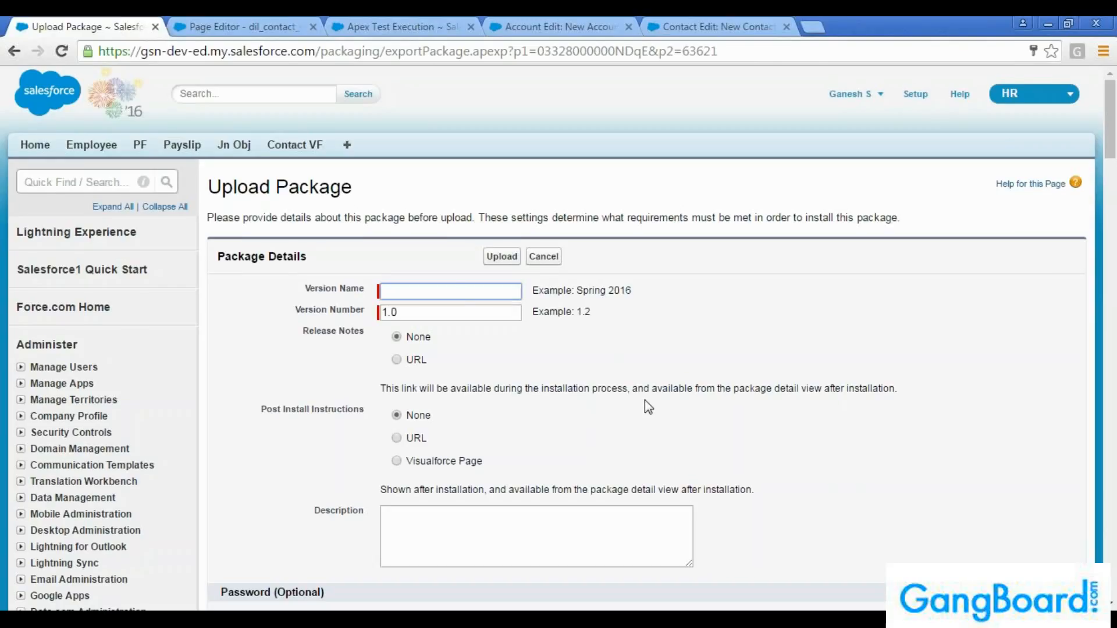
scroll(646, 400, down, 2)
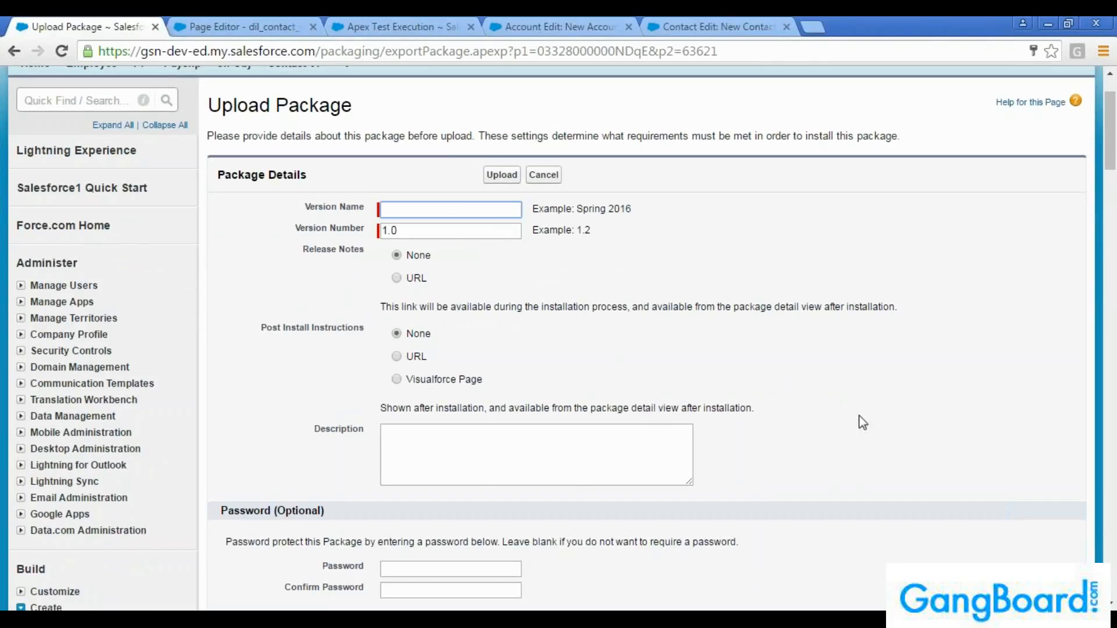
scroll(867, 411, down, 4)
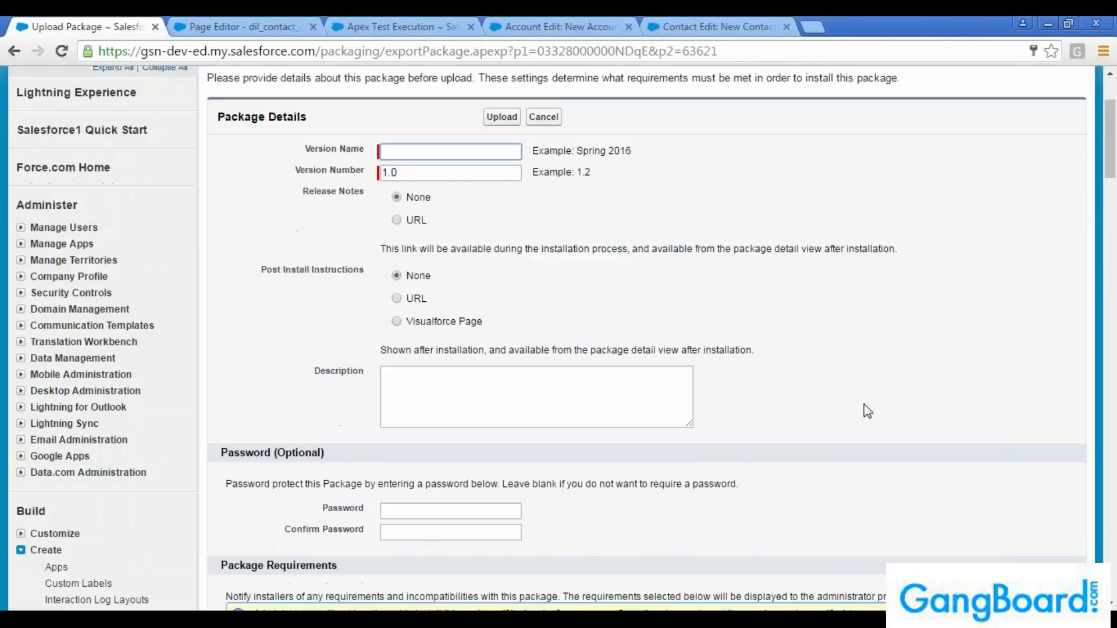
scroll(866, 410, down, 2)
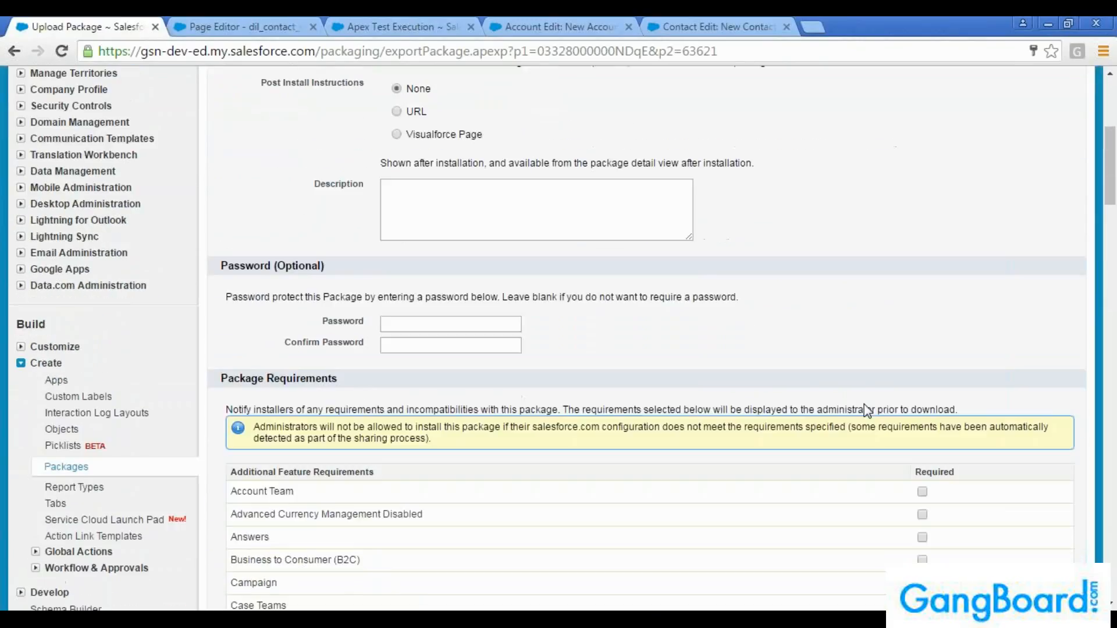
scroll(867, 411, down, 4)
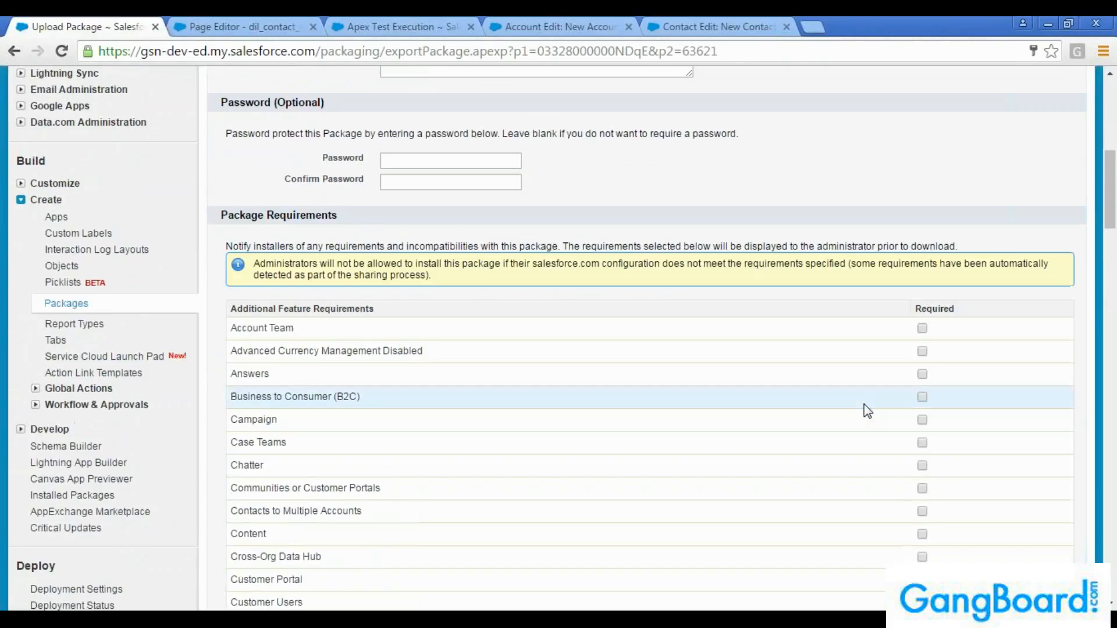
scroll(867, 410, down, 20)
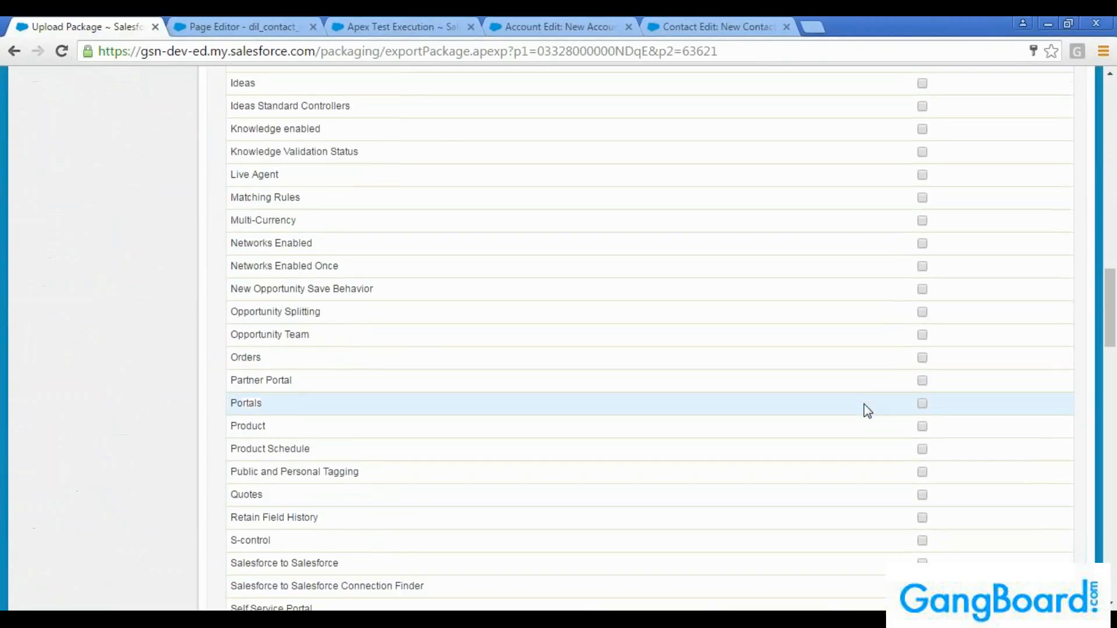
scroll(867, 411, down, 2)
scroll(870, 413, down, 20)
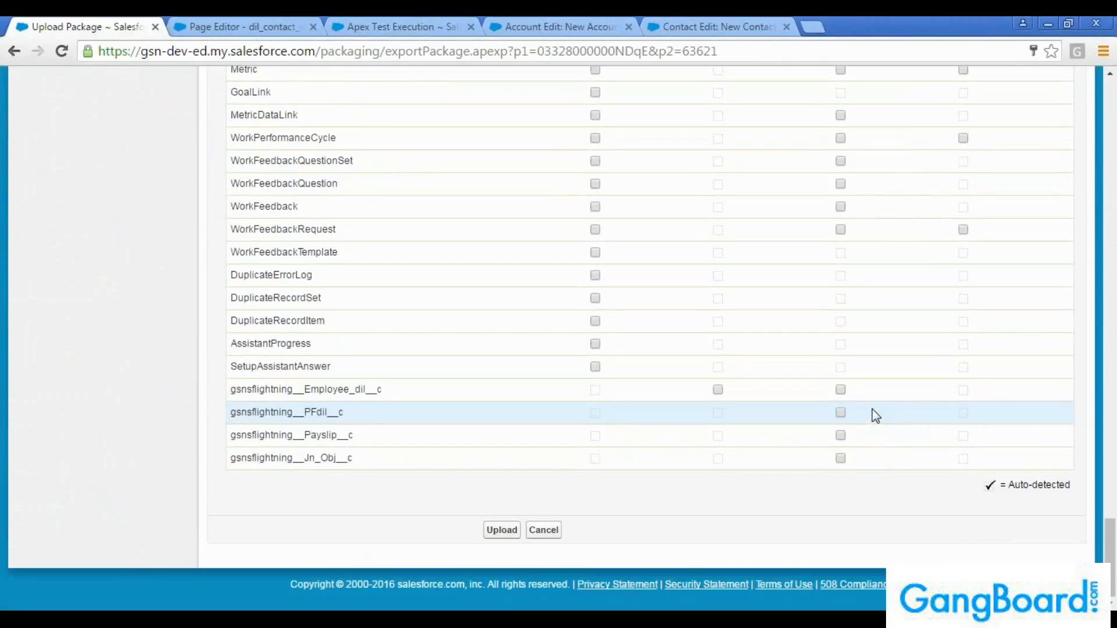
scroll(871, 410, up, 20)
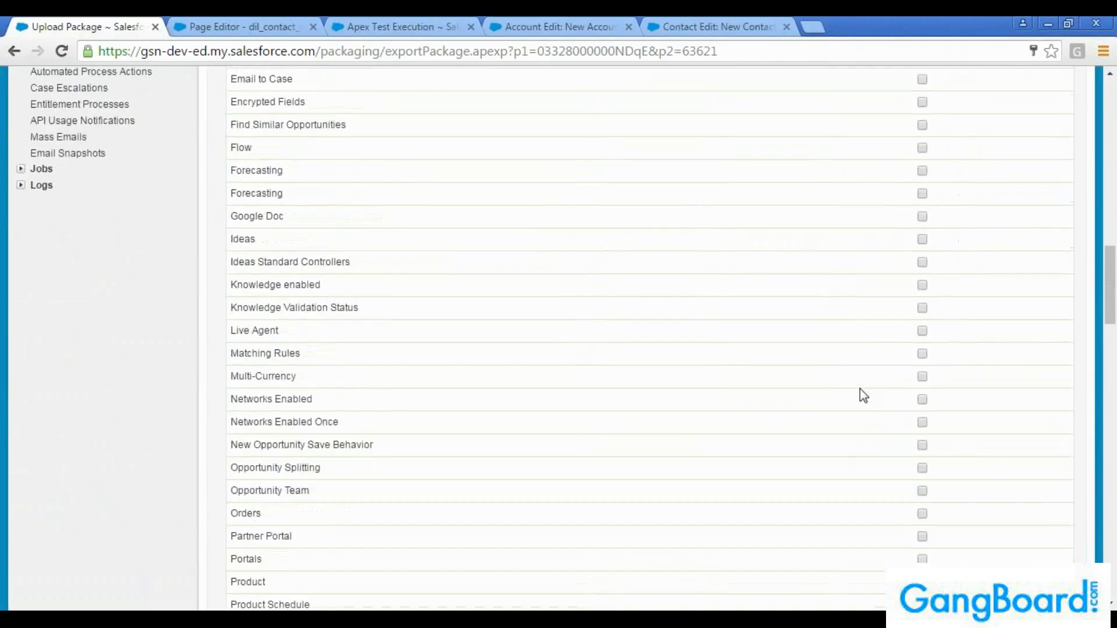
scroll(860, 388, up, 15)
Enter HRnew as the version name and upload the package with version number 1.0
click(421, 285)
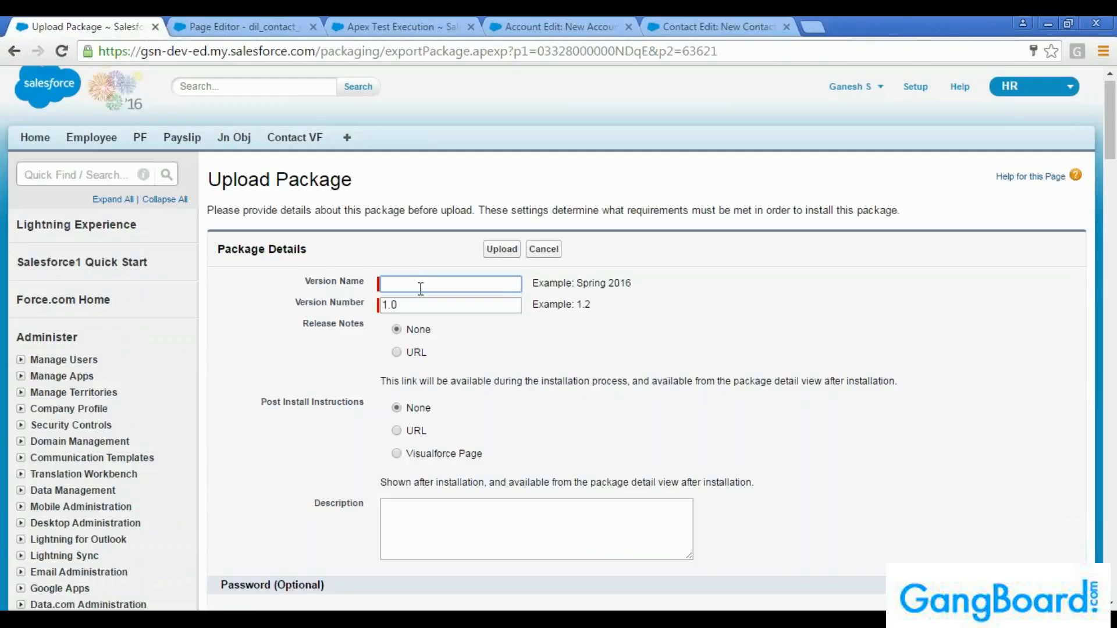
text(HRnew)
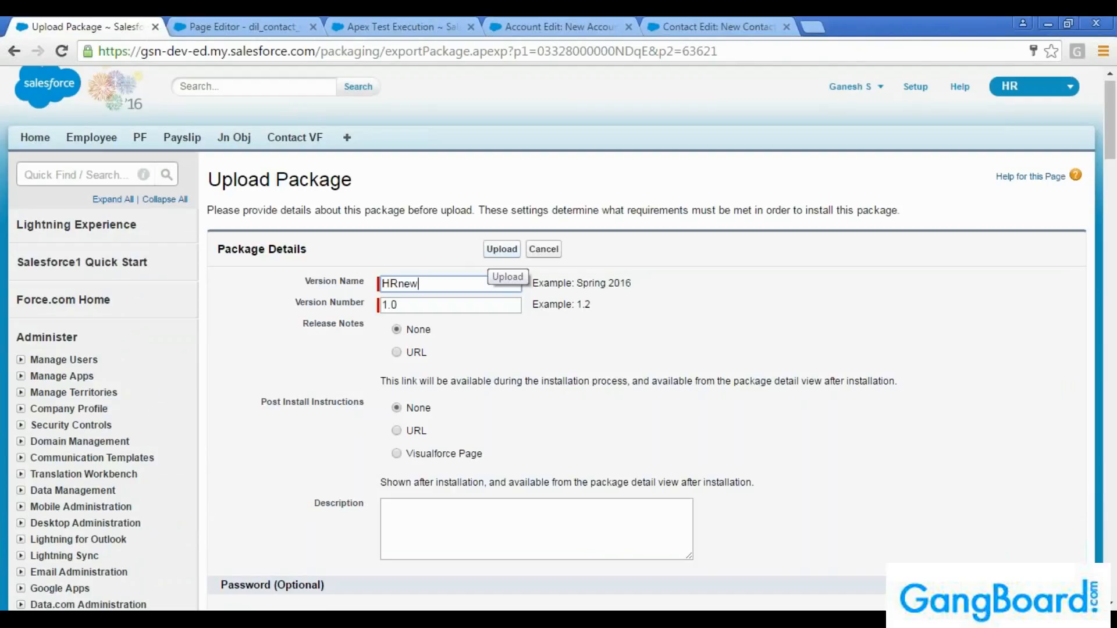
click(502, 249)
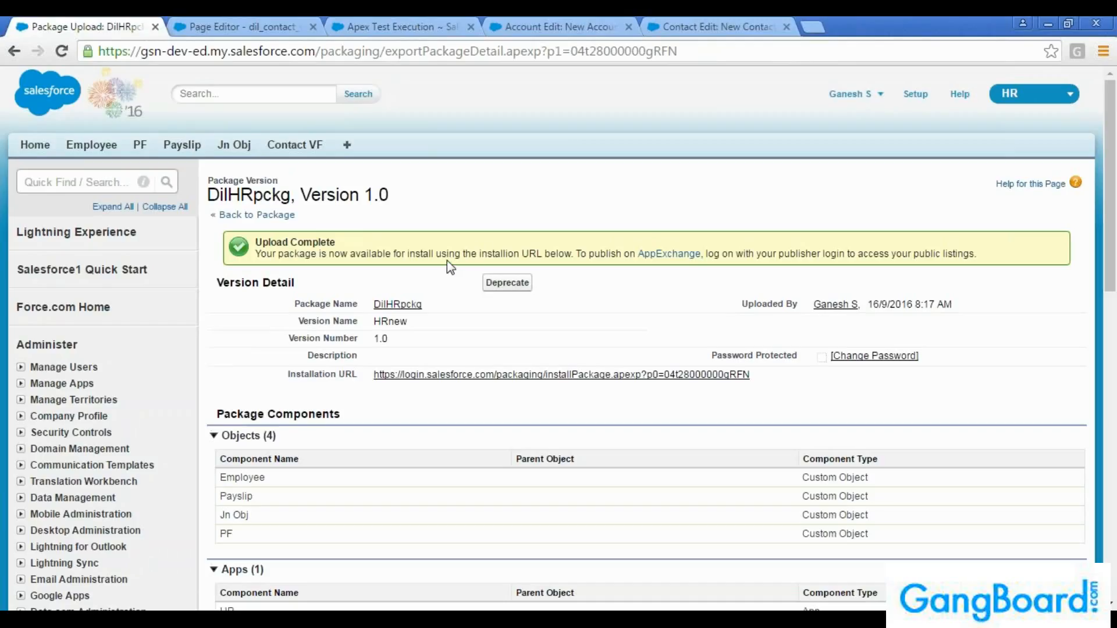
Inspect the uploaded version's details, highlighting its installation URL, and look at the list of available apps
scroll(446, 268, down, 1)
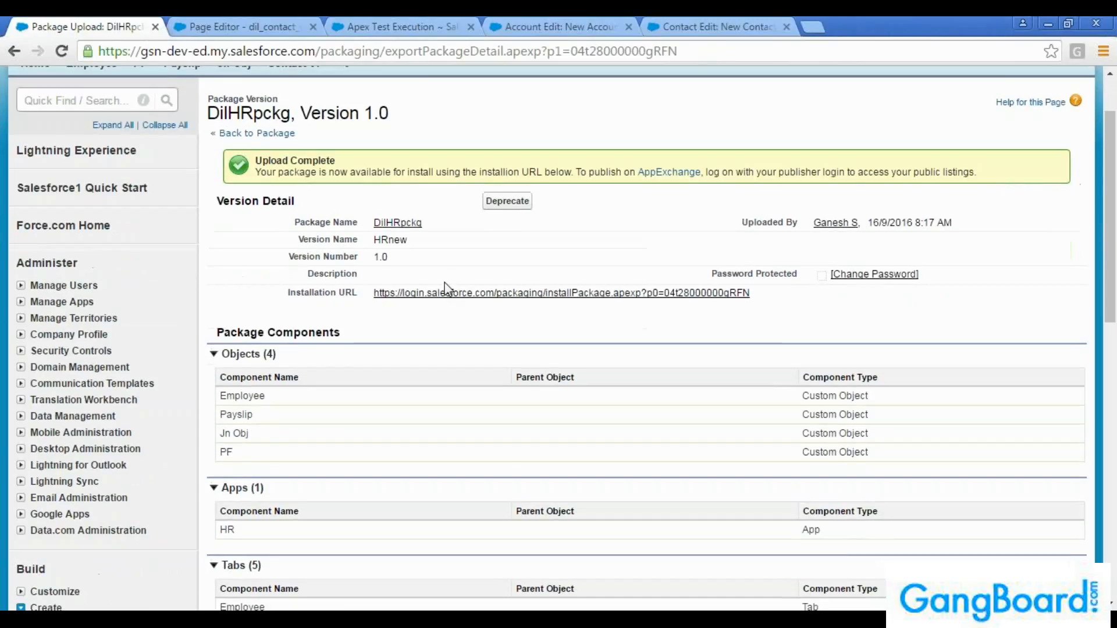
scroll(445, 285, down, 1)
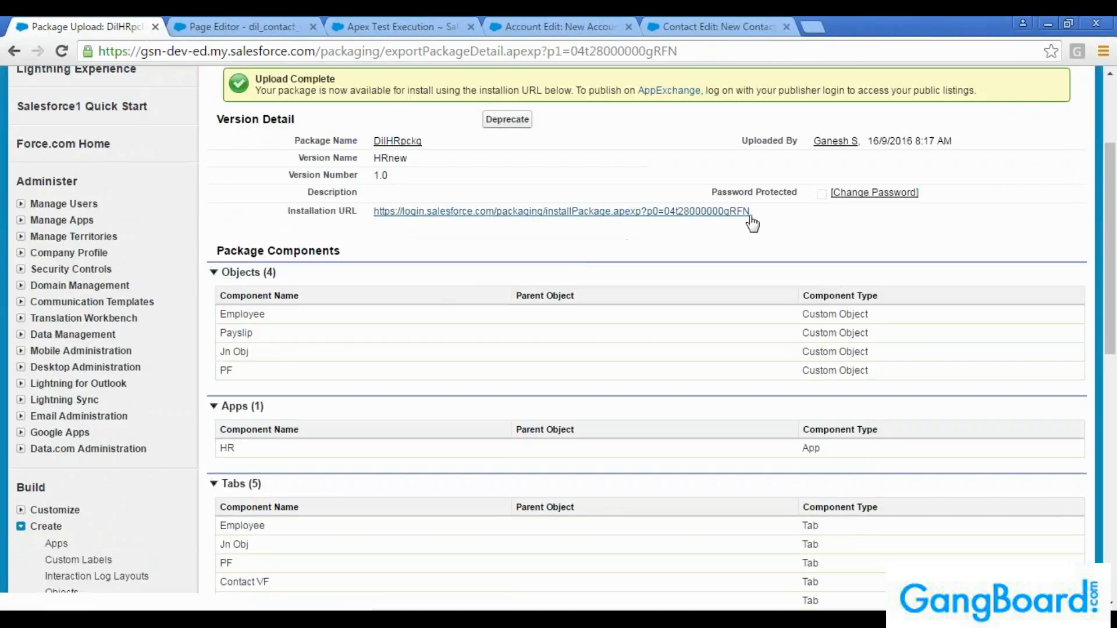
drag(756, 213, 360, 219)
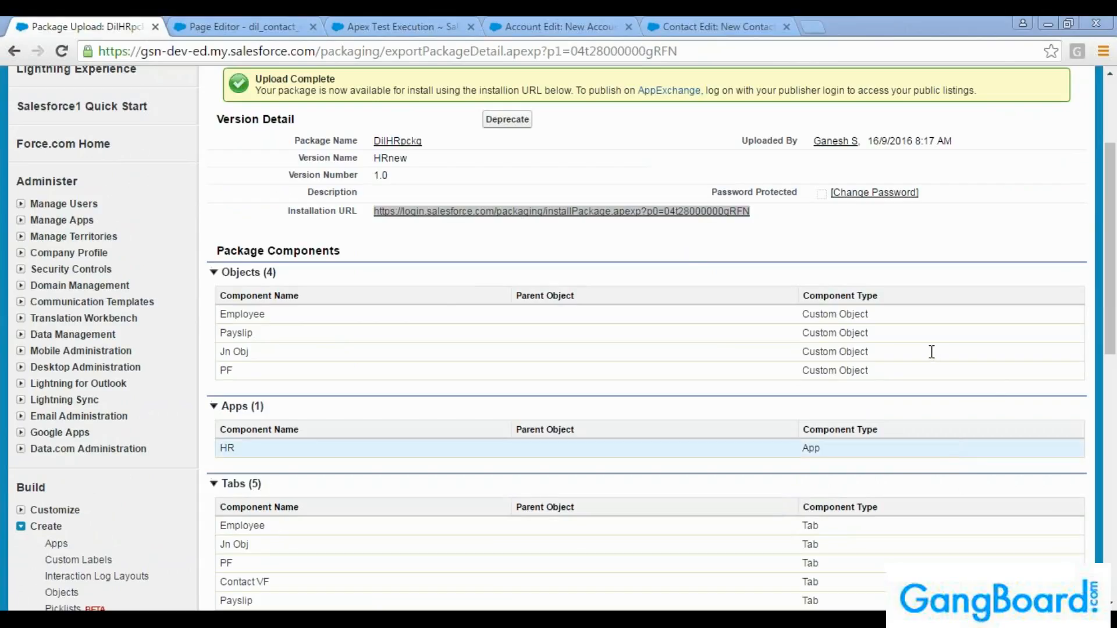
click(770, 246)
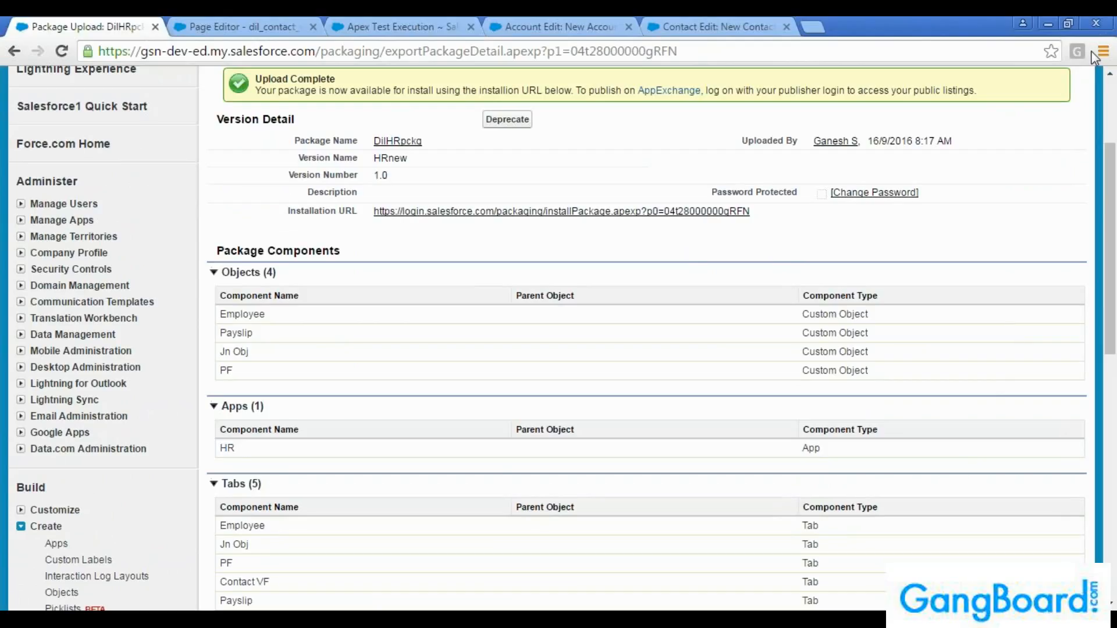
scroll(864, 243, up, 3)
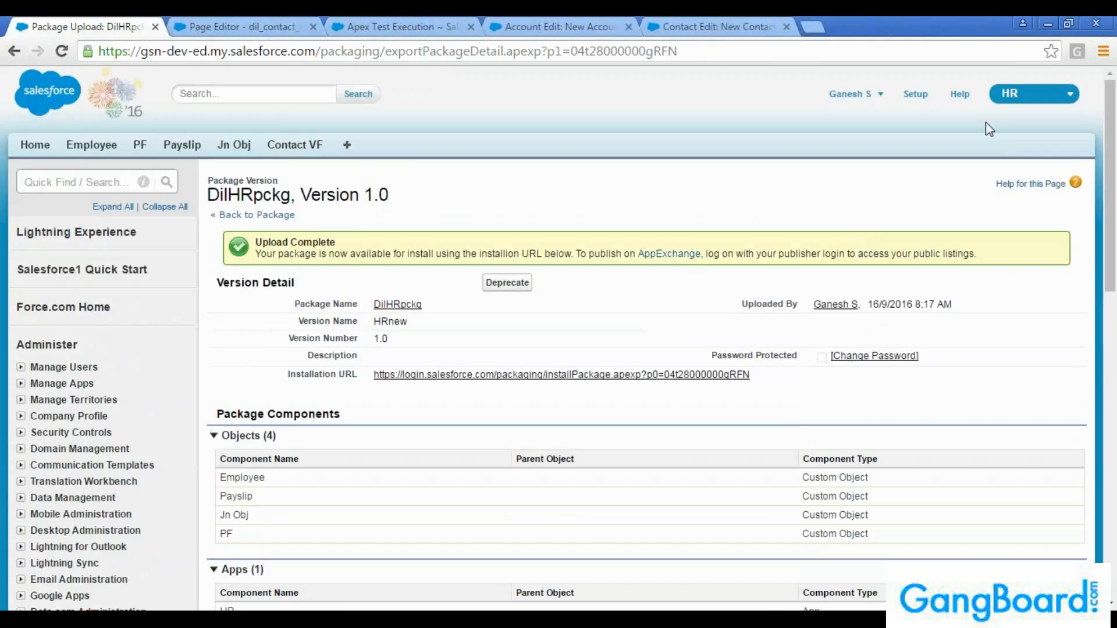
click(1012, 94)
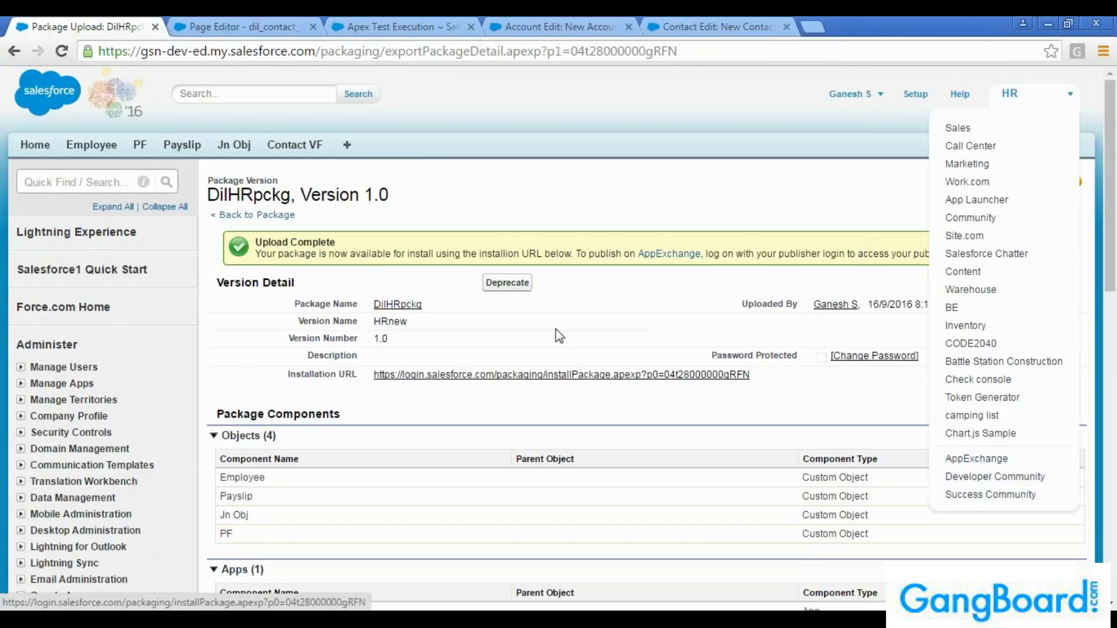
drag(767, 379, 368, 400)
click(368, 401)
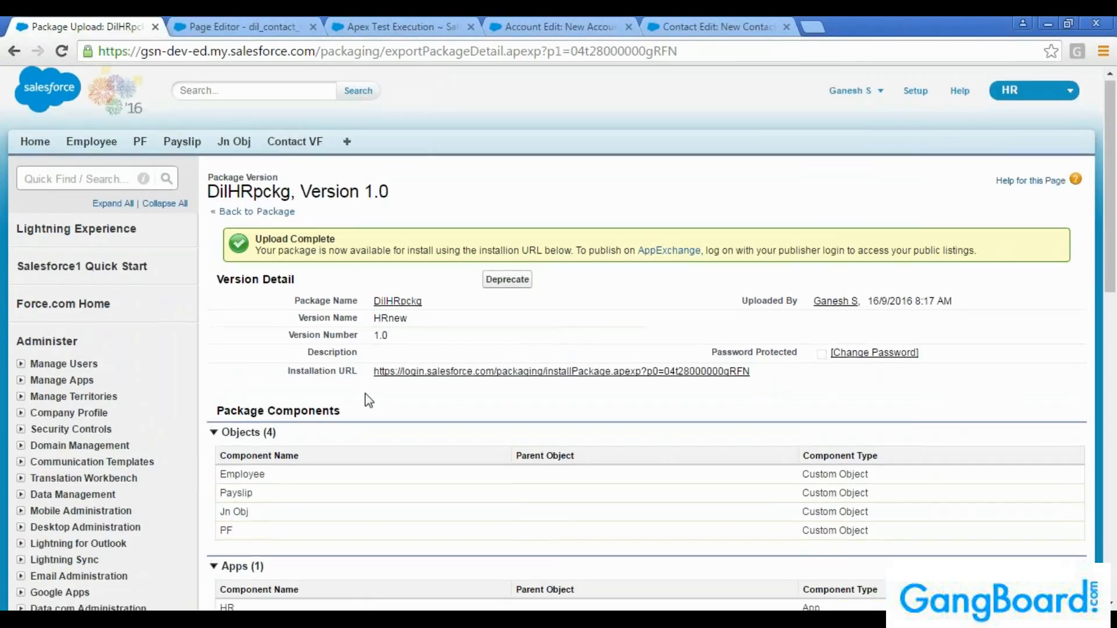
Review the uploaded version's package components, from the objects through to the Visualforce pages
scroll(368, 400, down, 10)
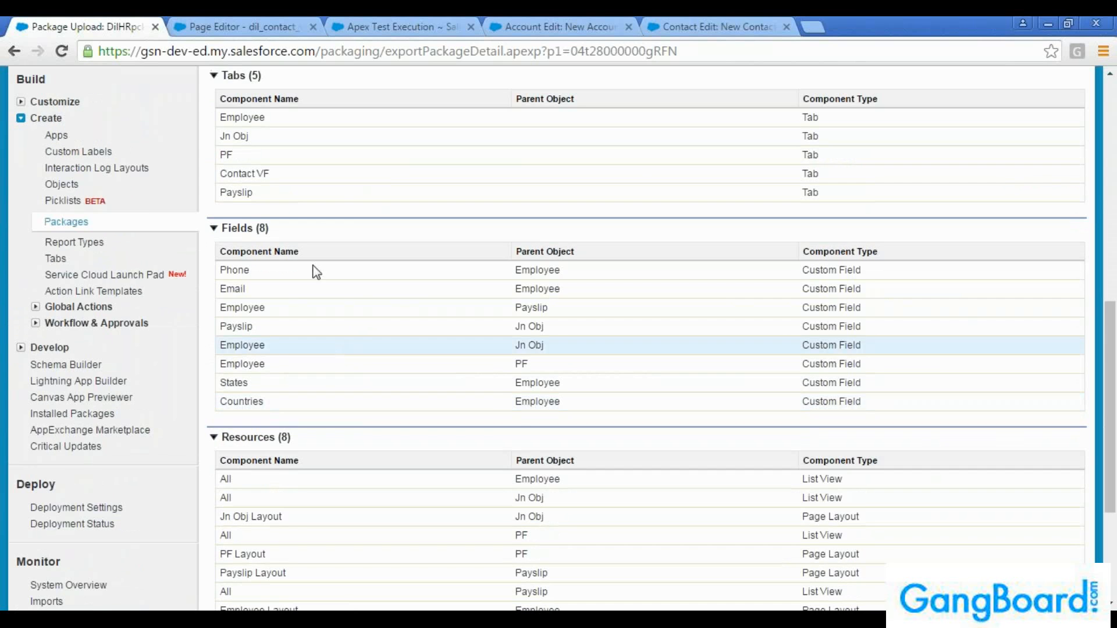
scroll(336, 320, down, 3)
scroll(338, 321, down, 1)
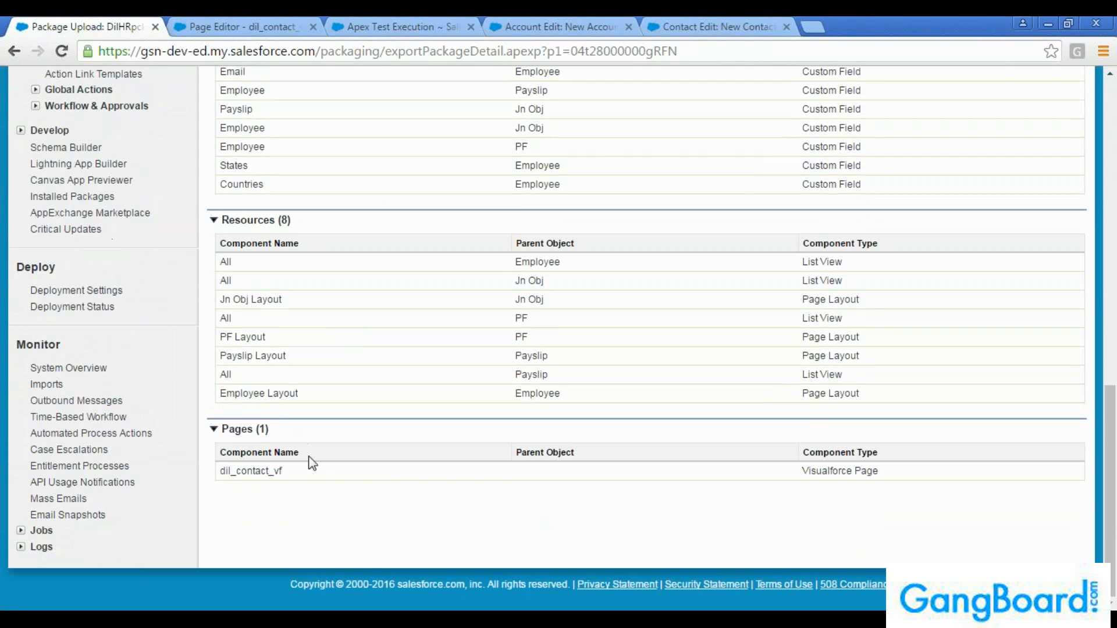
scroll(387, 514, up, 14)
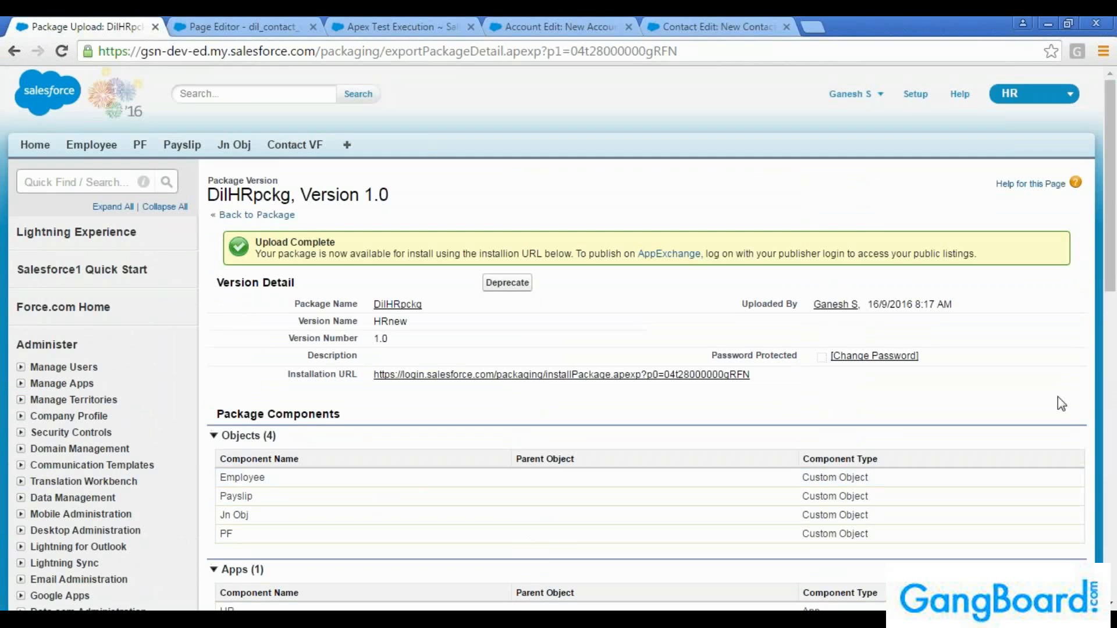
Examine the upload notice's text on publishing to AppExchange with a publisher login, and highlight the package's installation URL
click(1038, 99)
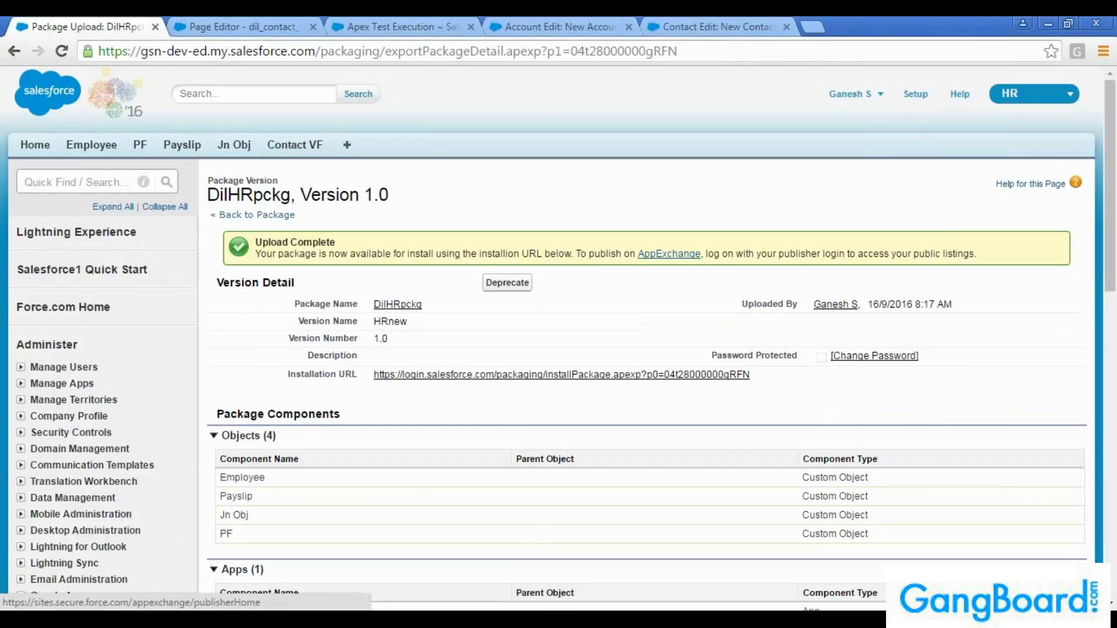
drag(640, 256, 1001, 256)
click(1001, 256)
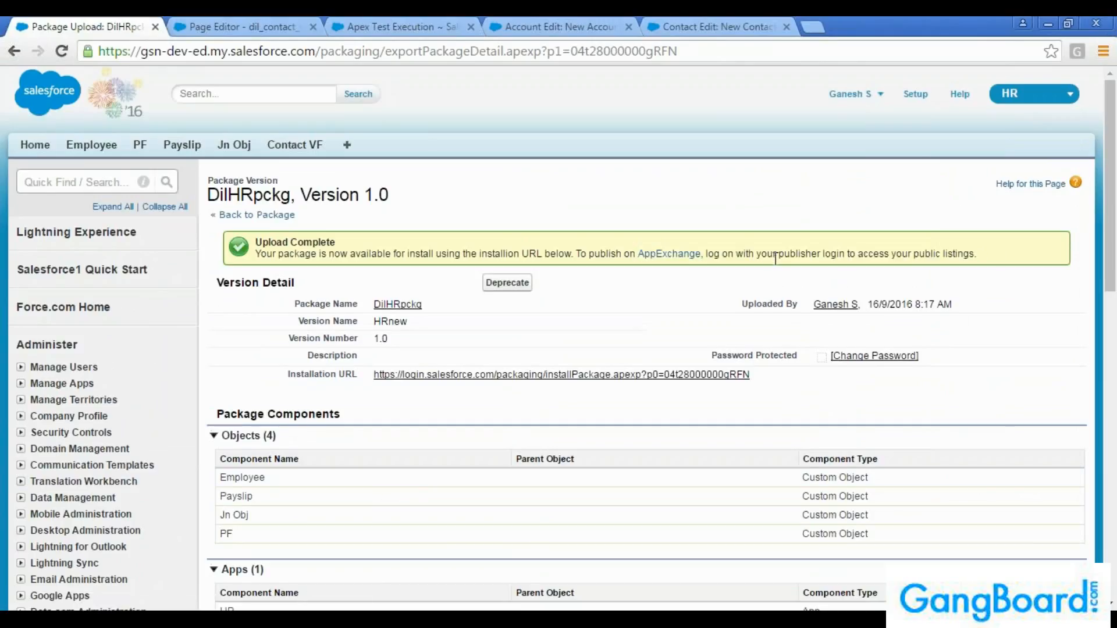
drag(779, 256, 1005, 260)
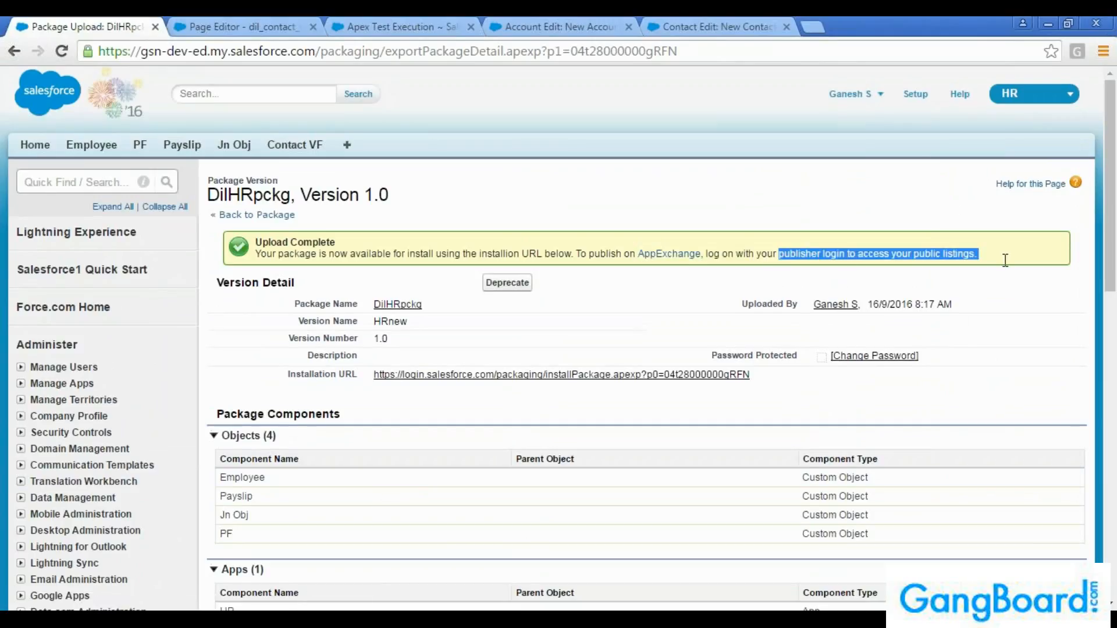
click(1005, 260)
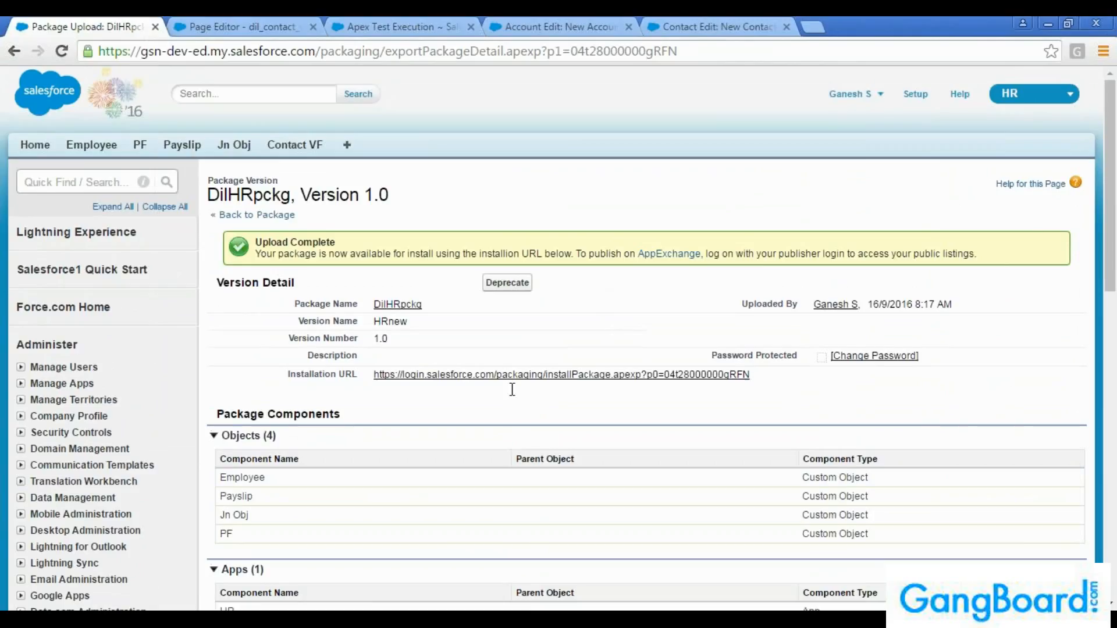
triple_click(368, 381)
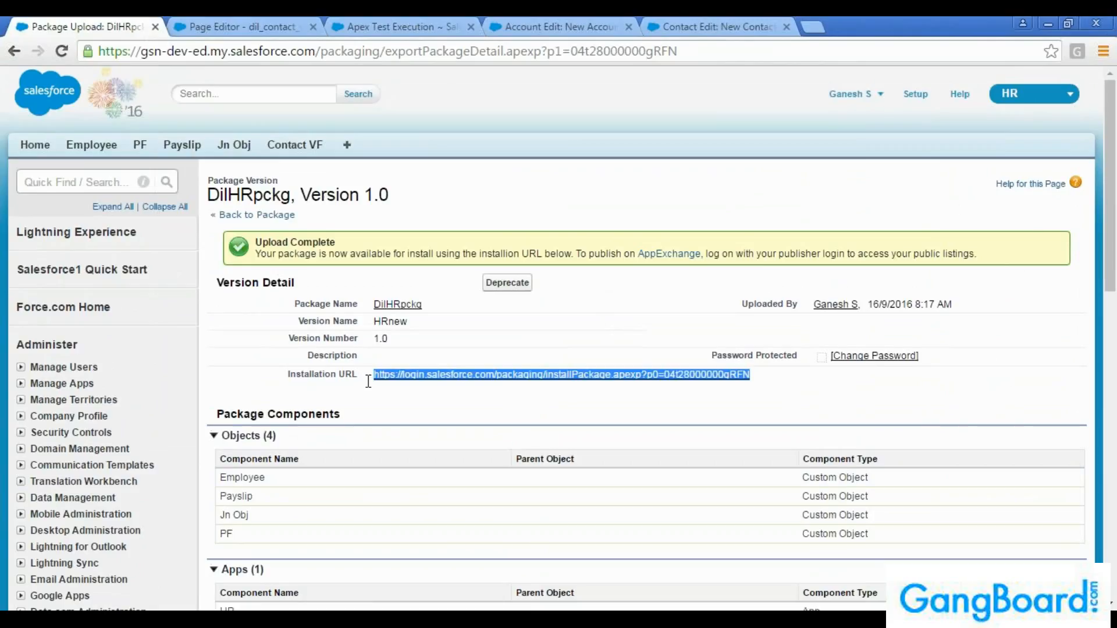
click(425, 409)
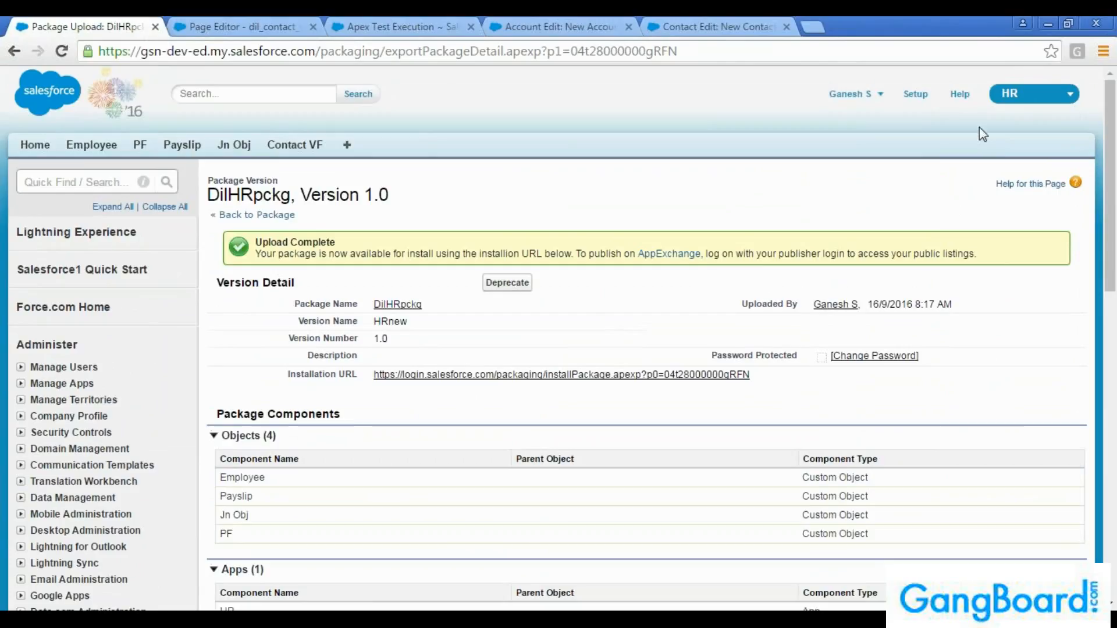
Check the app selector again and review the uploaded version's component list down to its resources and Visualforce page
click(1018, 98)
scroll(843, 294, down, 4)
scroll(845, 294, down, 9)
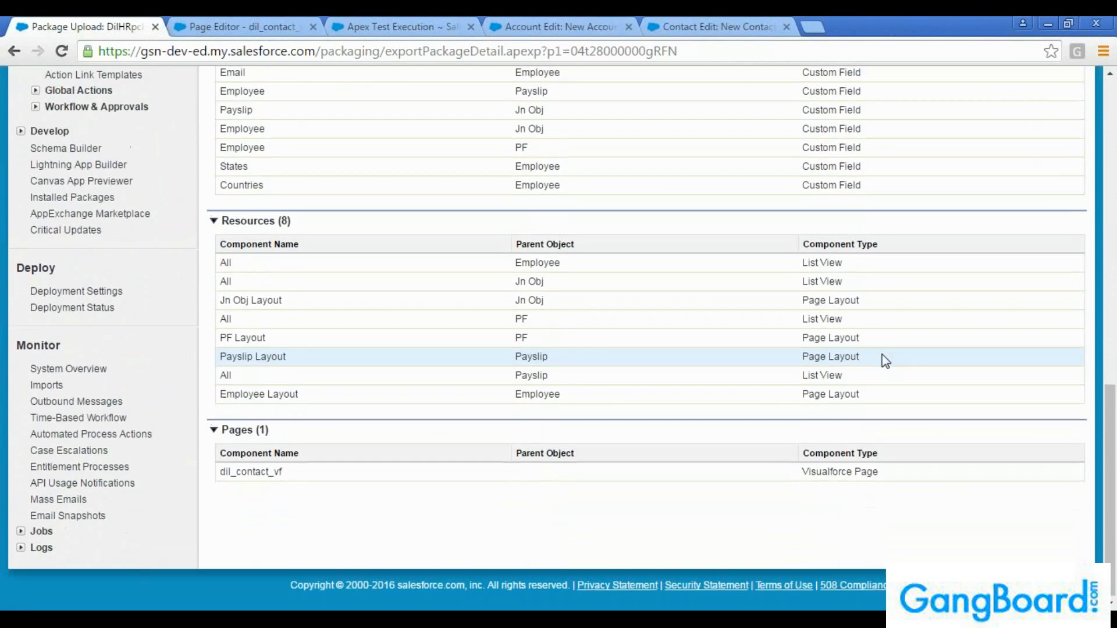
scroll(881, 358, up, 13)
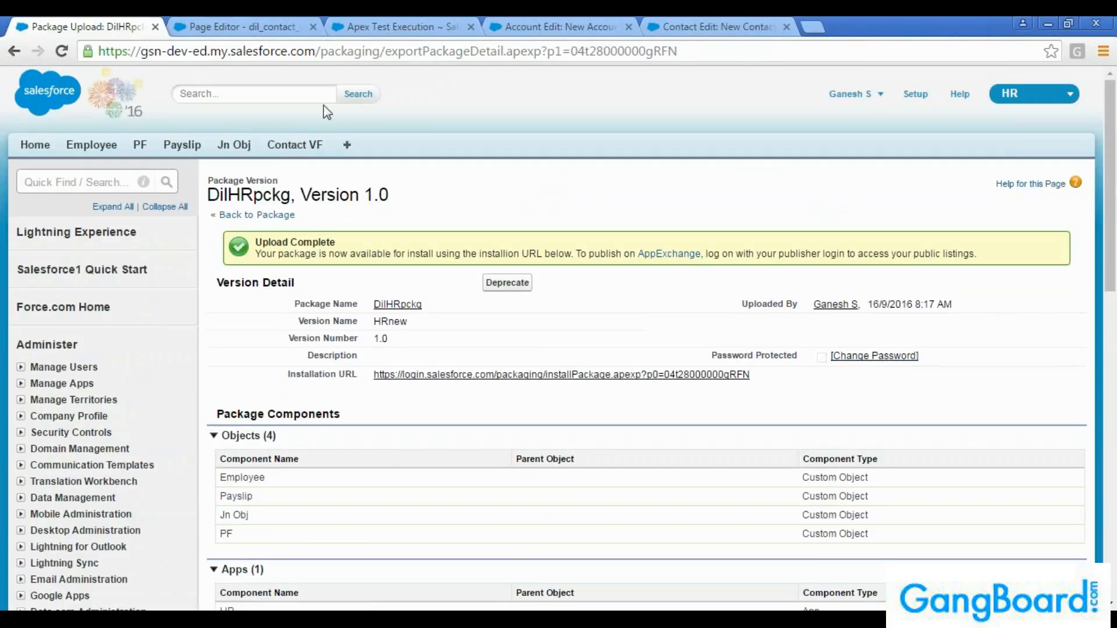
Begin a quick search for an item in the Setup navigation
click(78, 182)
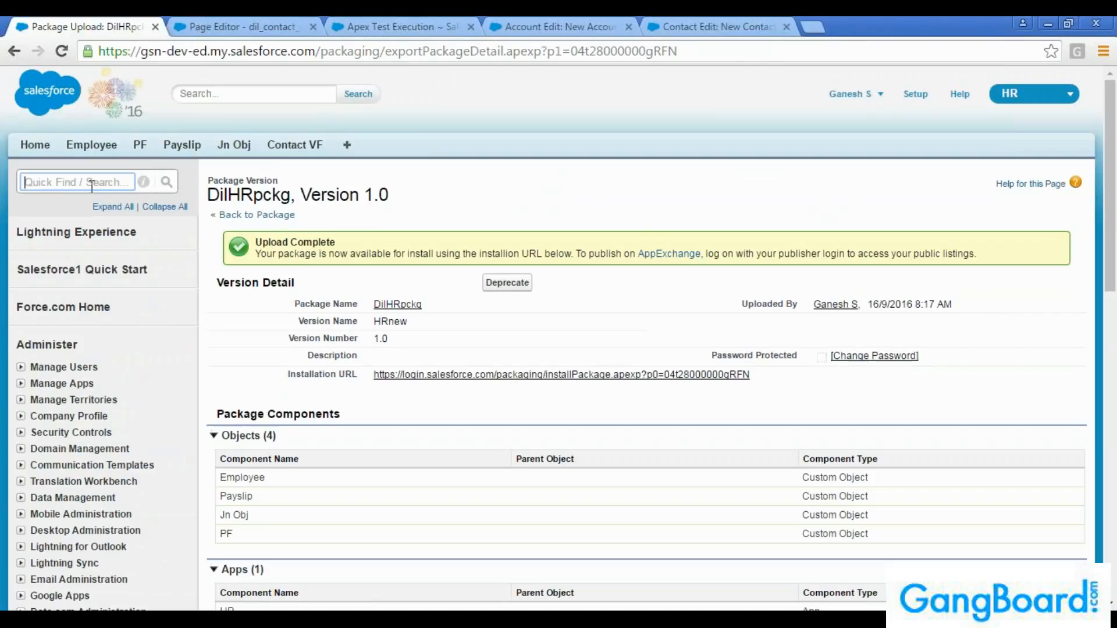